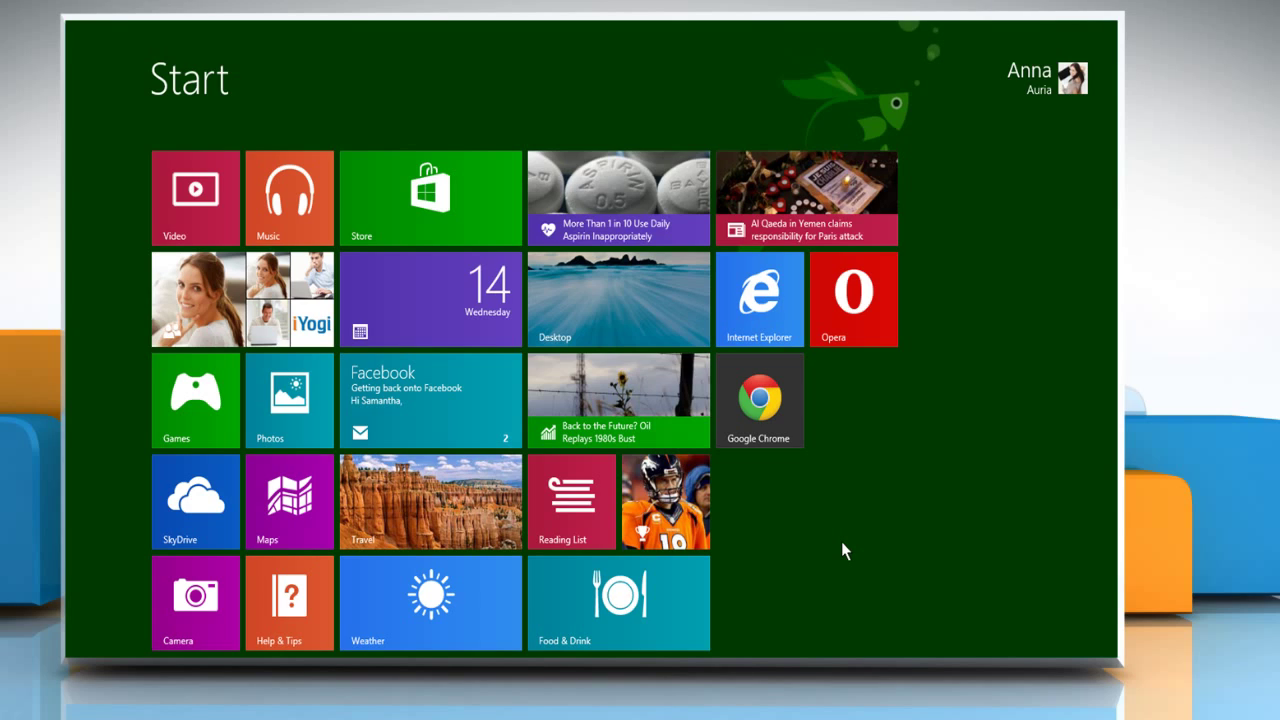
Launch Internet Explorer and check that Internet Options still offers the Delete browsing history button
left_click(768, 319)
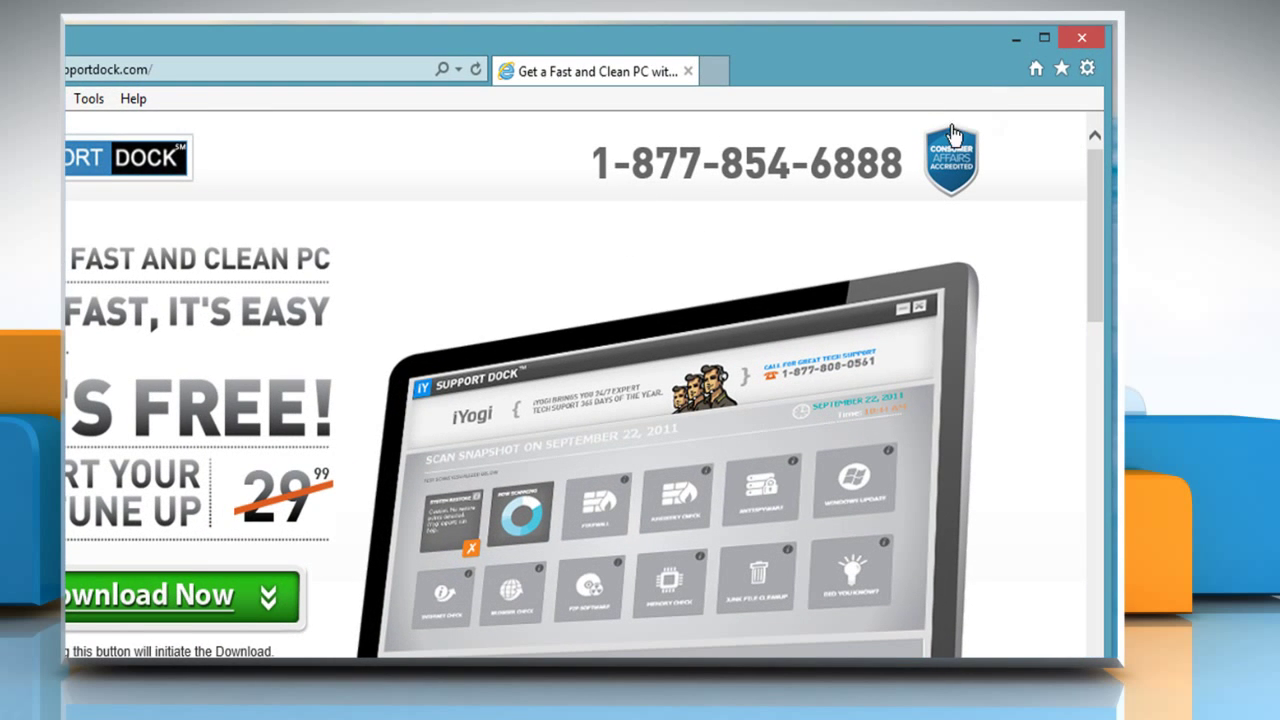
left_click(1085, 70)
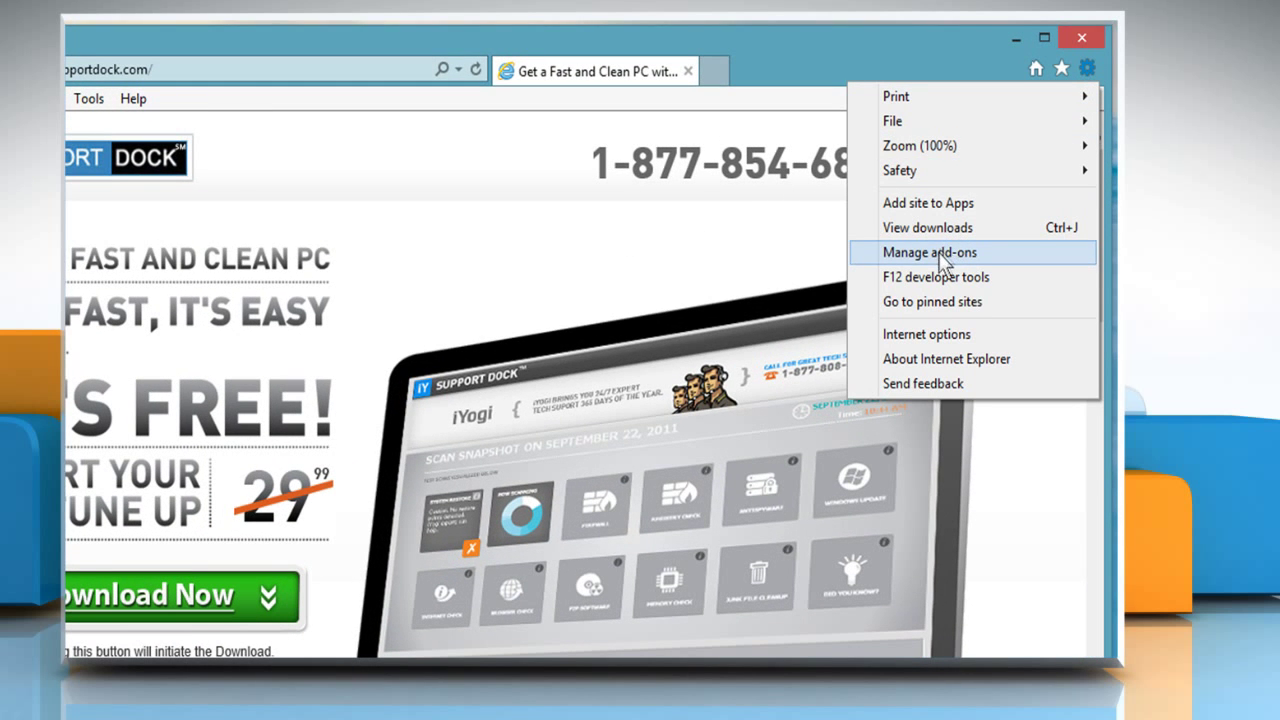
left_click(930, 336)
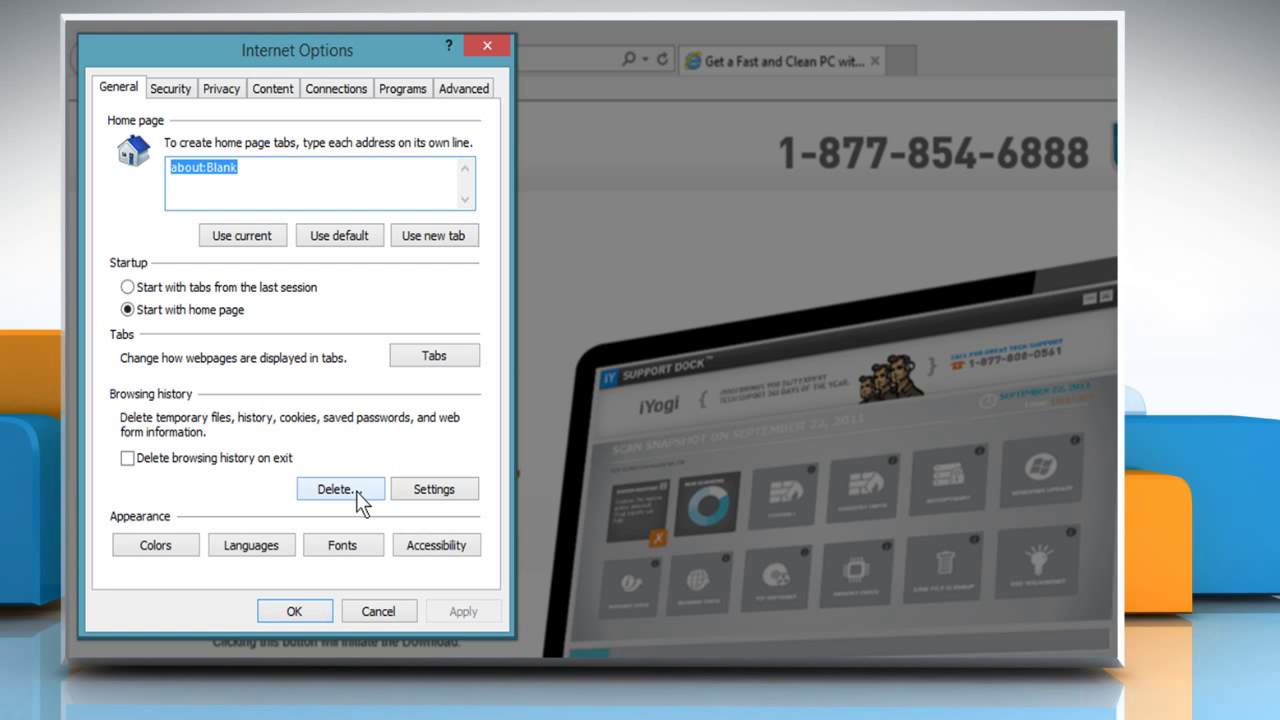
left_click(294, 611)
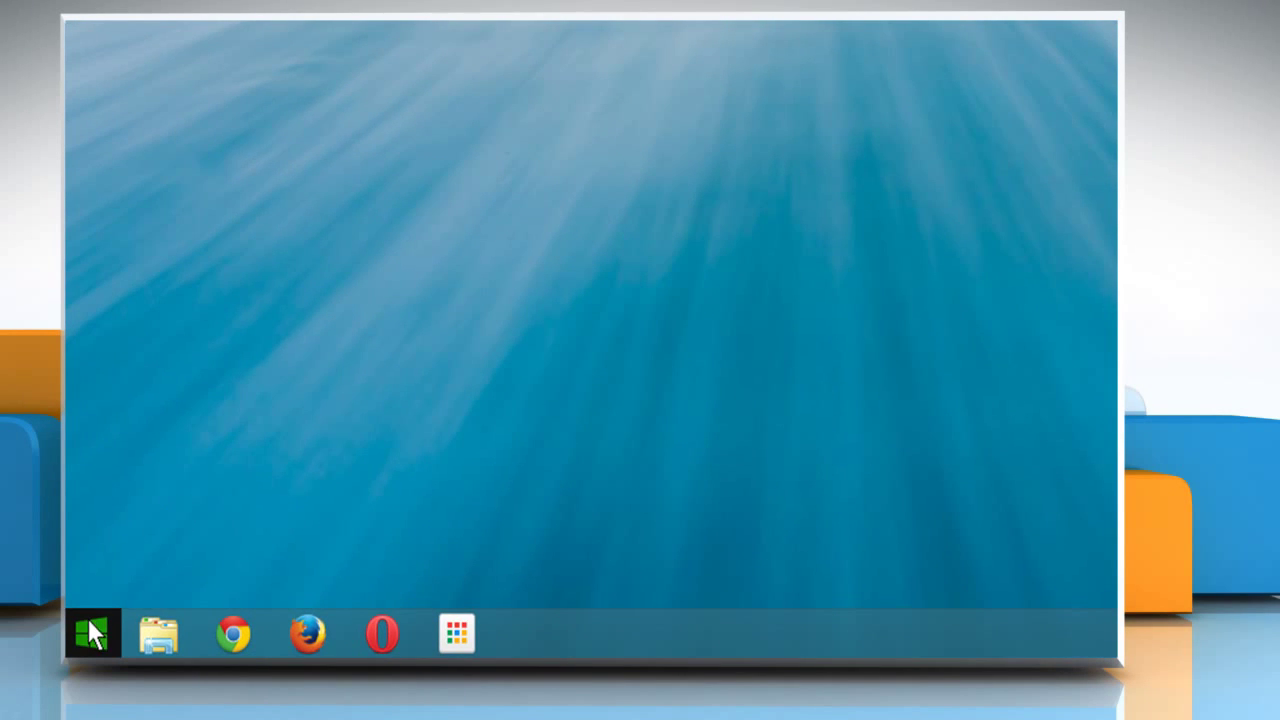
Run gpedit.msc from the Start button's Run prompt
right_click(90, 615)
left_click(165, 535)
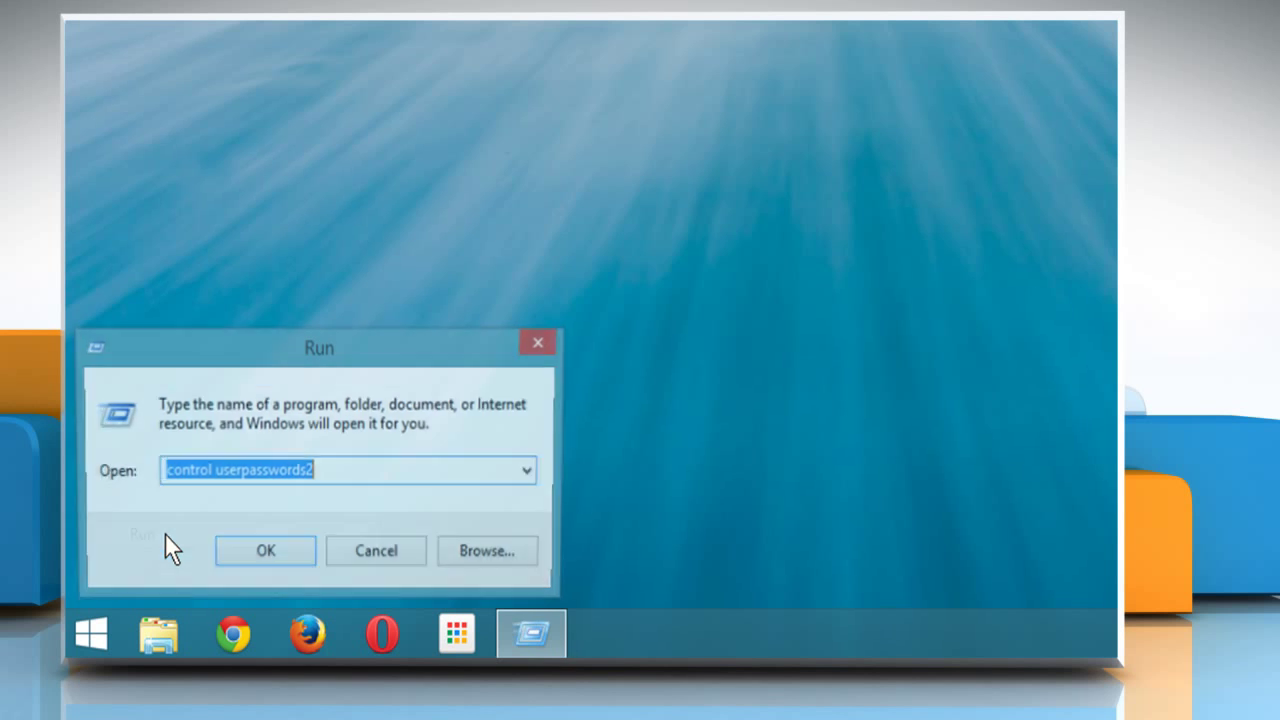
key("BackSpace")
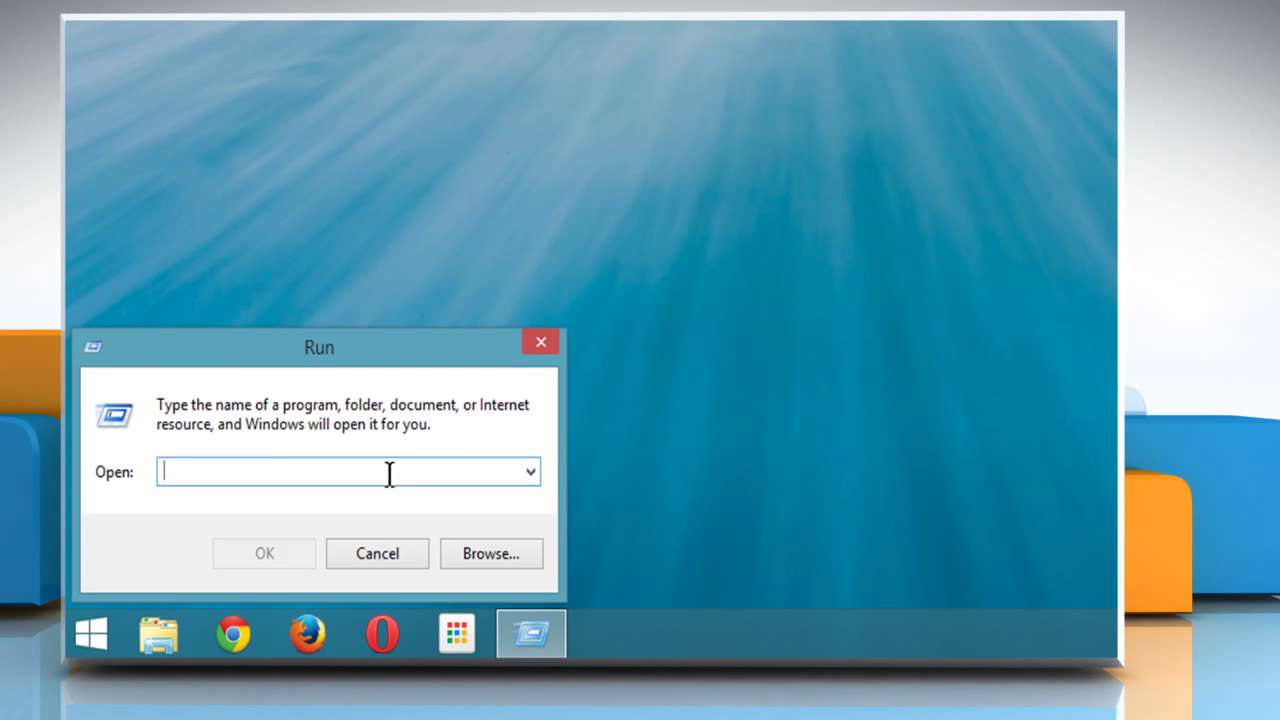
type("gpedit.msc")
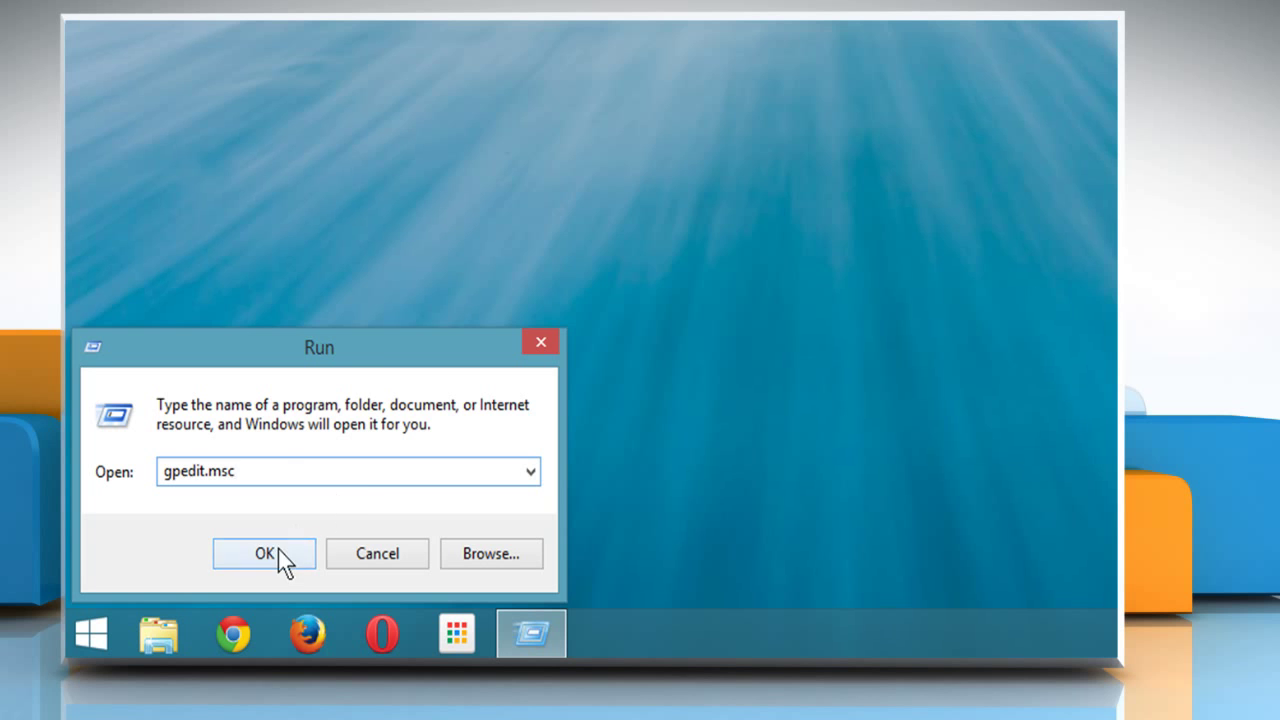
left_click(265, 553)
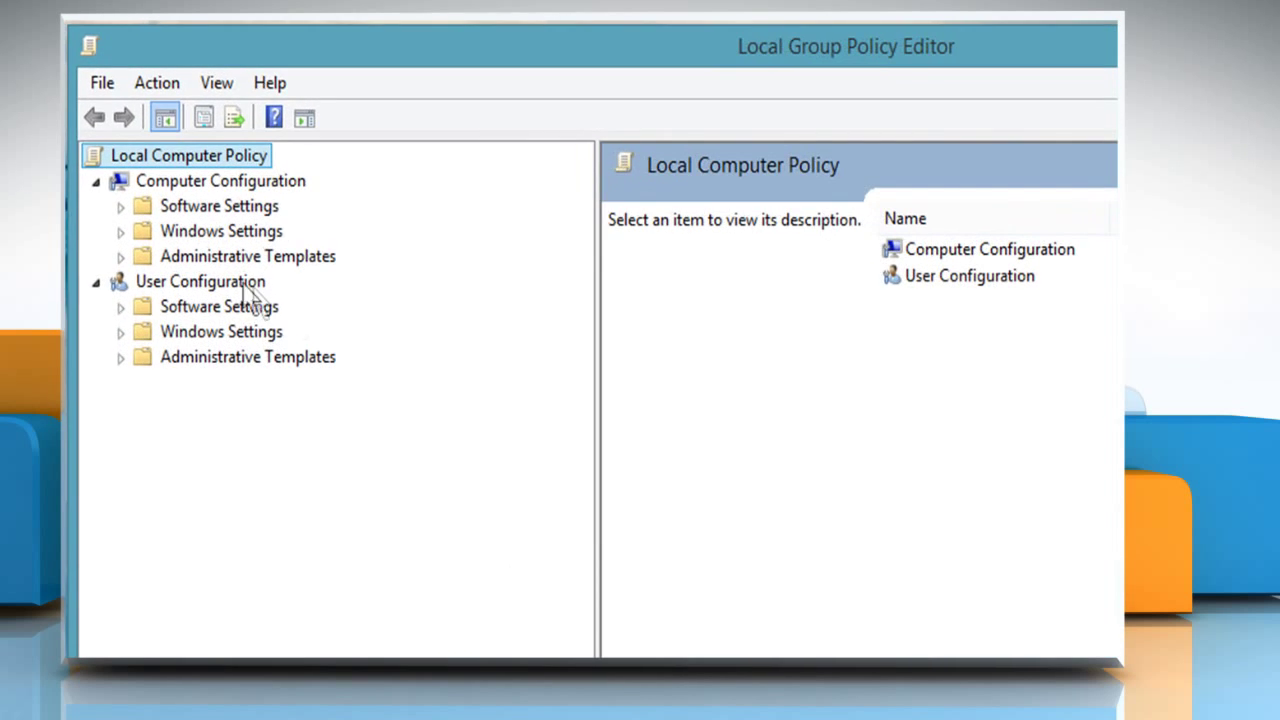
Enable 'Prevent access to Delete Browsing History' under Windows Components > Internet Explorer > Delete Browsing History
double_click(142, 258)
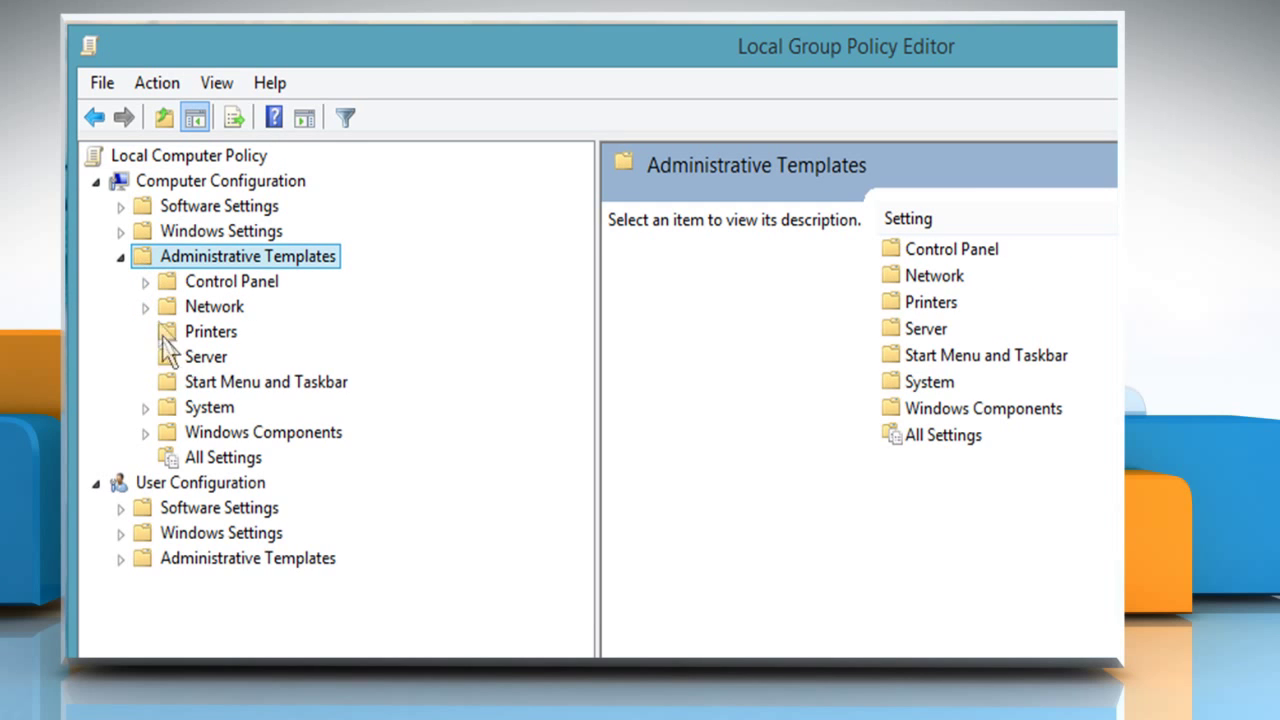
left_click(170, 435)
left_click(145, 432)
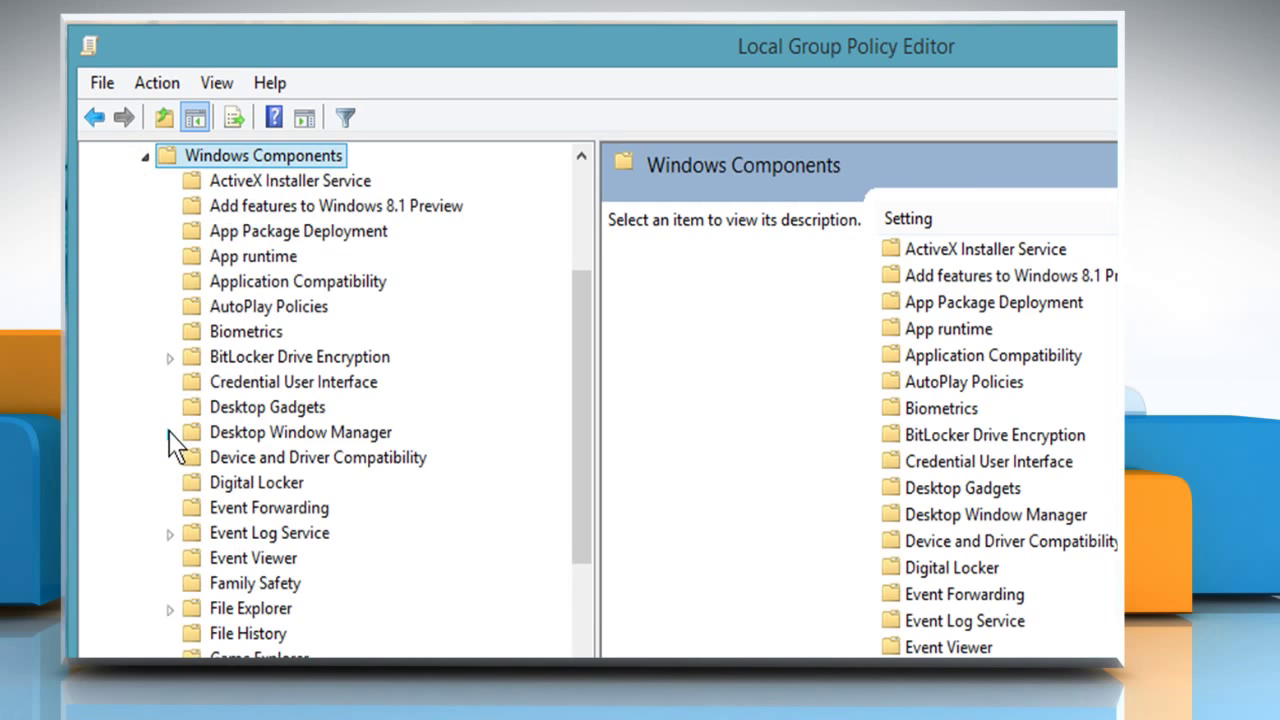
double_click(196, 394)
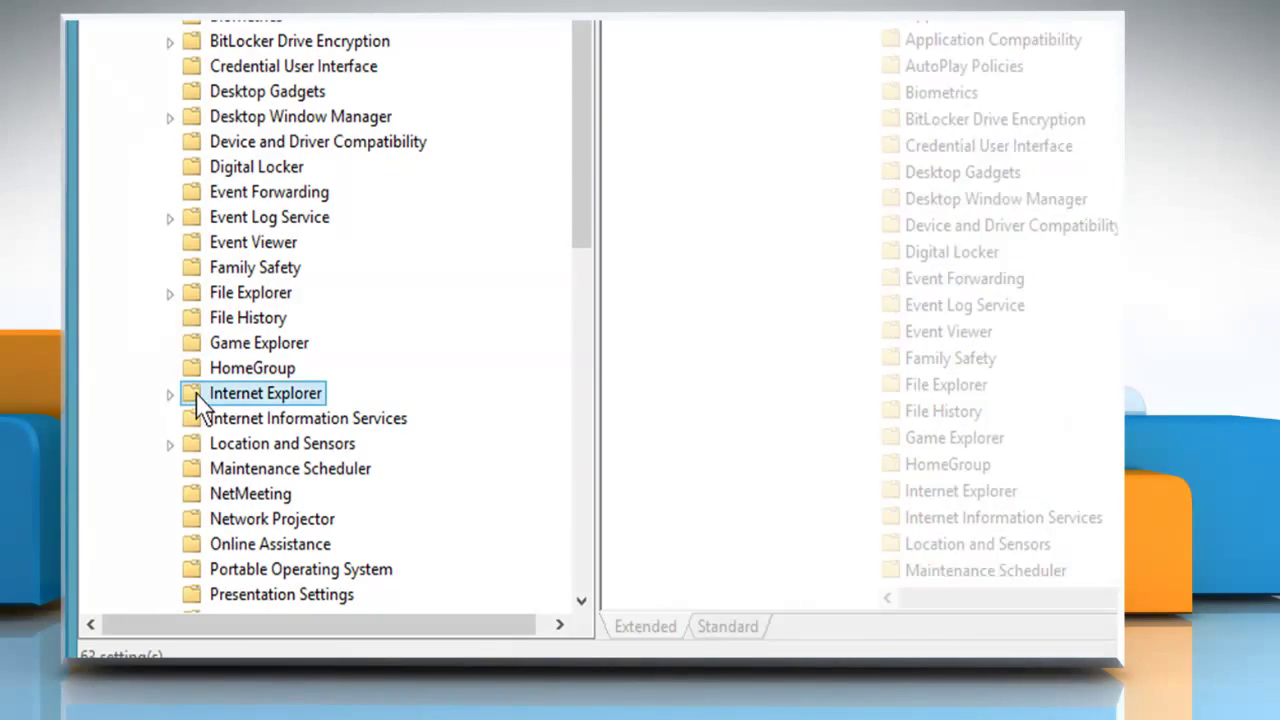
left_click(227, 478)
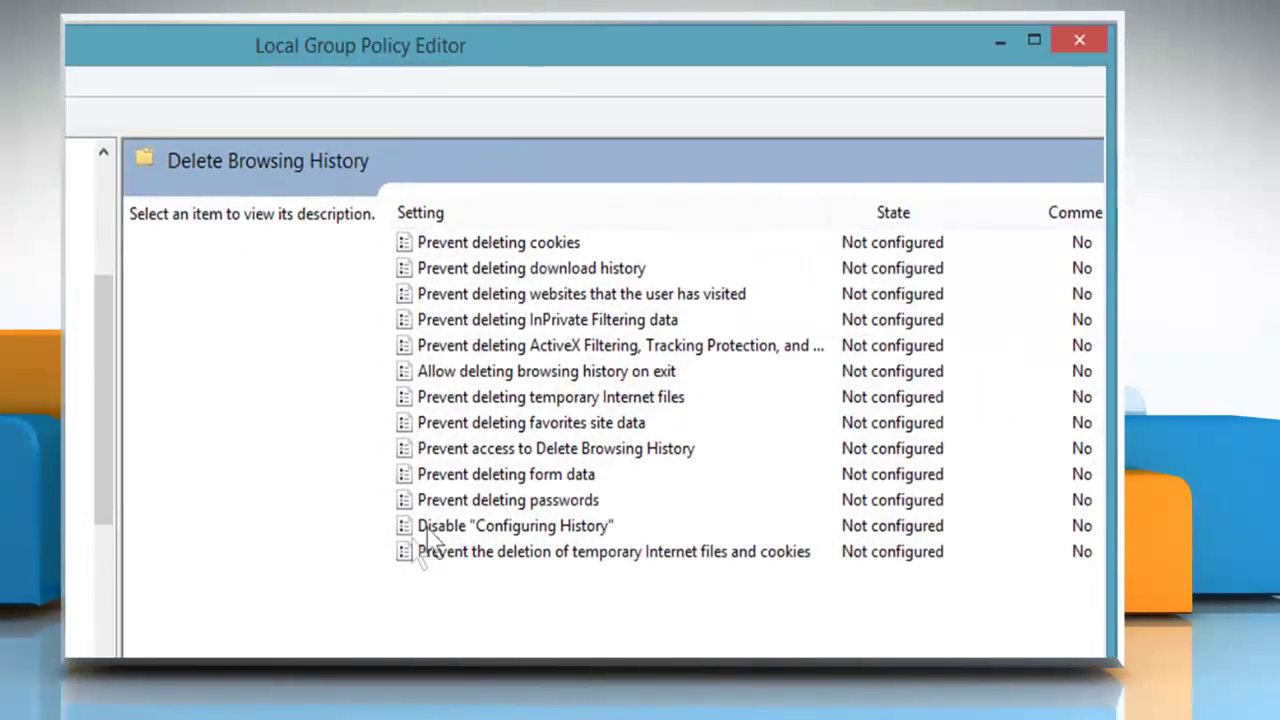
left_click(911, 201)
double_click(512, 452)
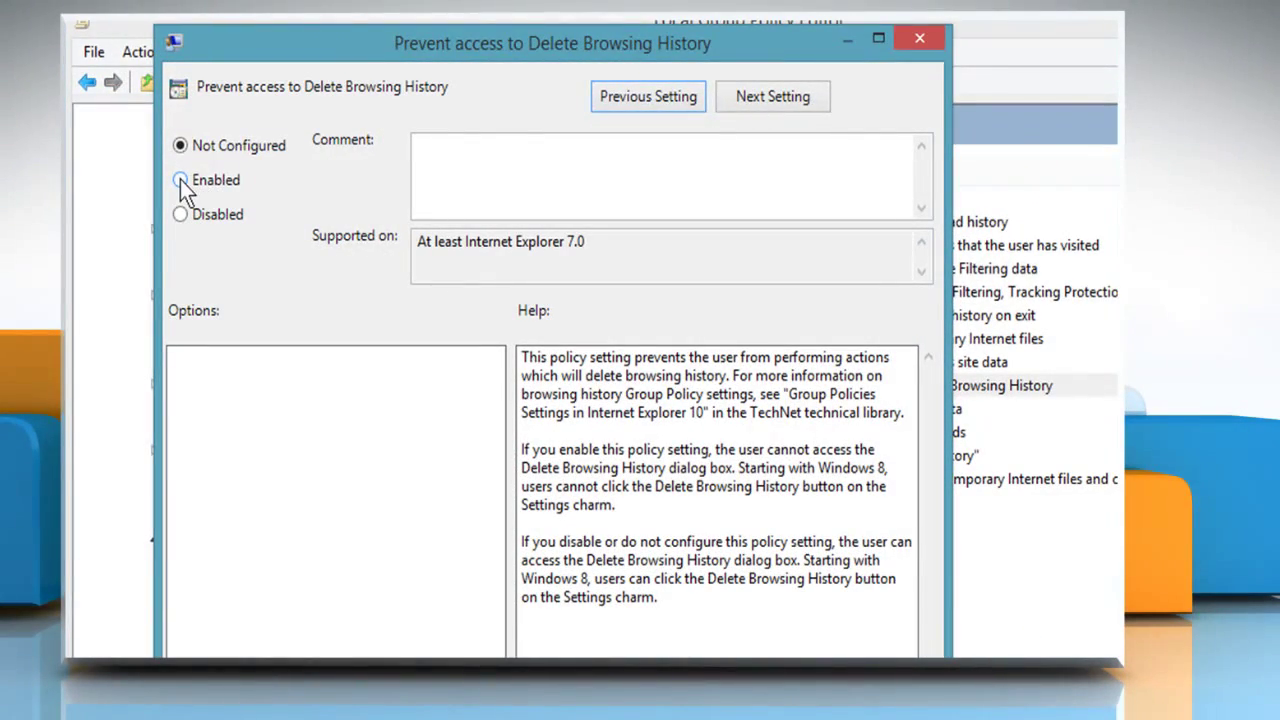
left_click(181, 181)
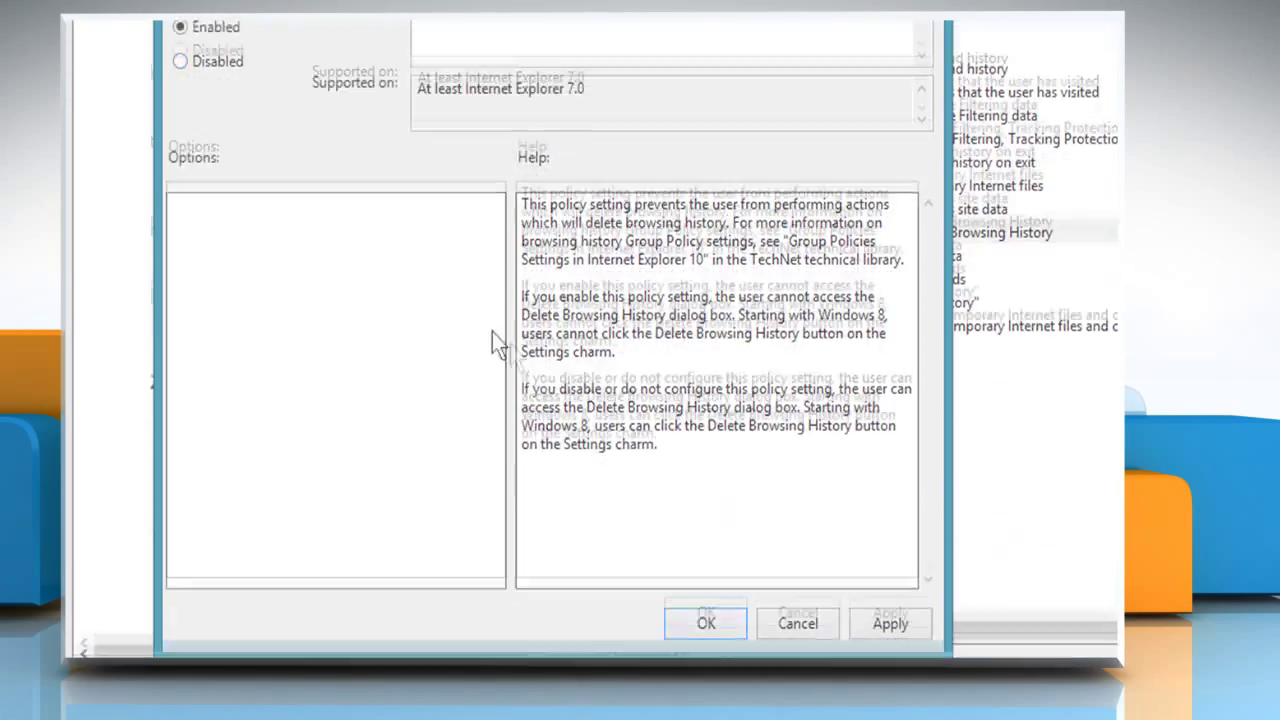
left_click(706, 598)
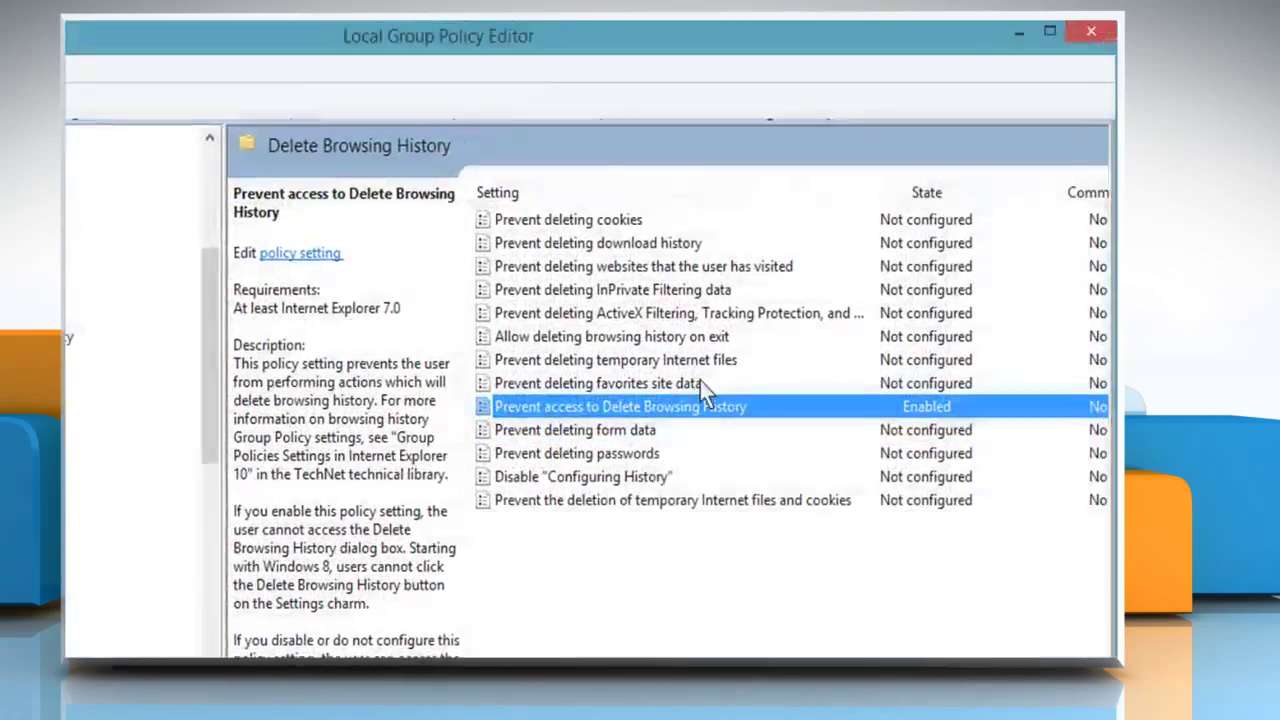
Minimize the editor, reopen Internet Explorer and confirm Internet Options now blocks deleting history
left_click(1012, 42)
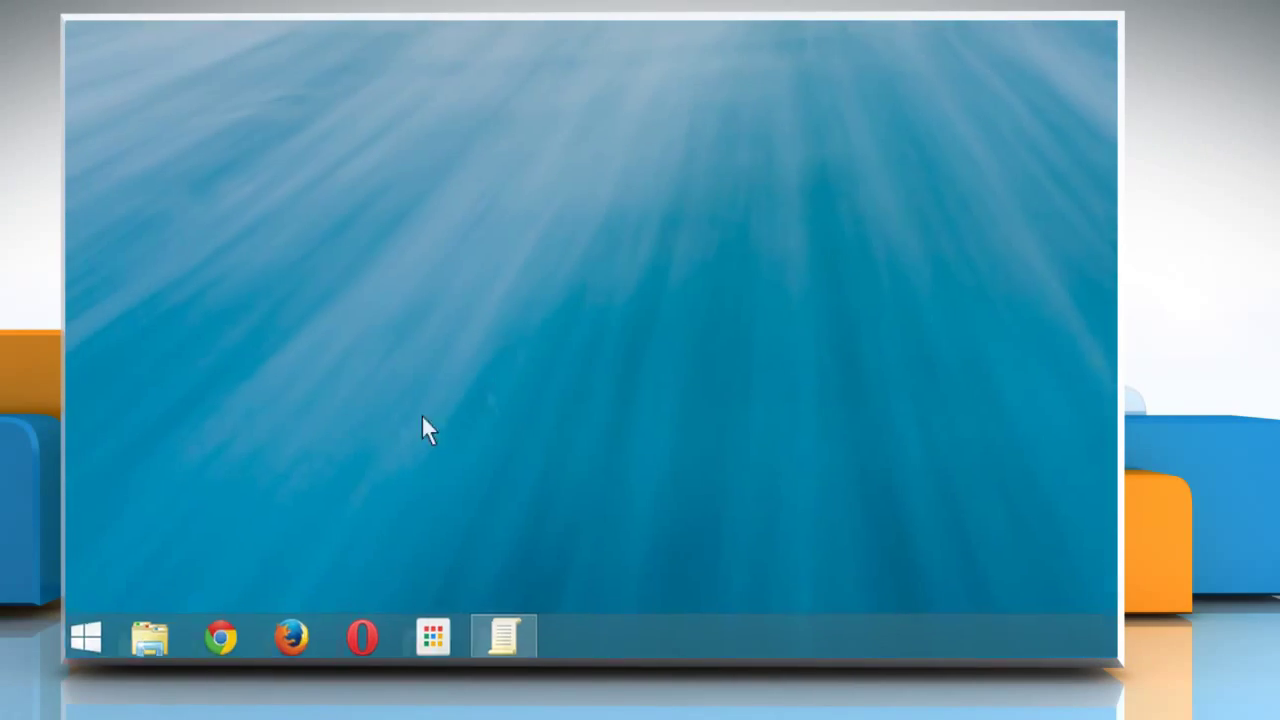
left_click(90, 632)
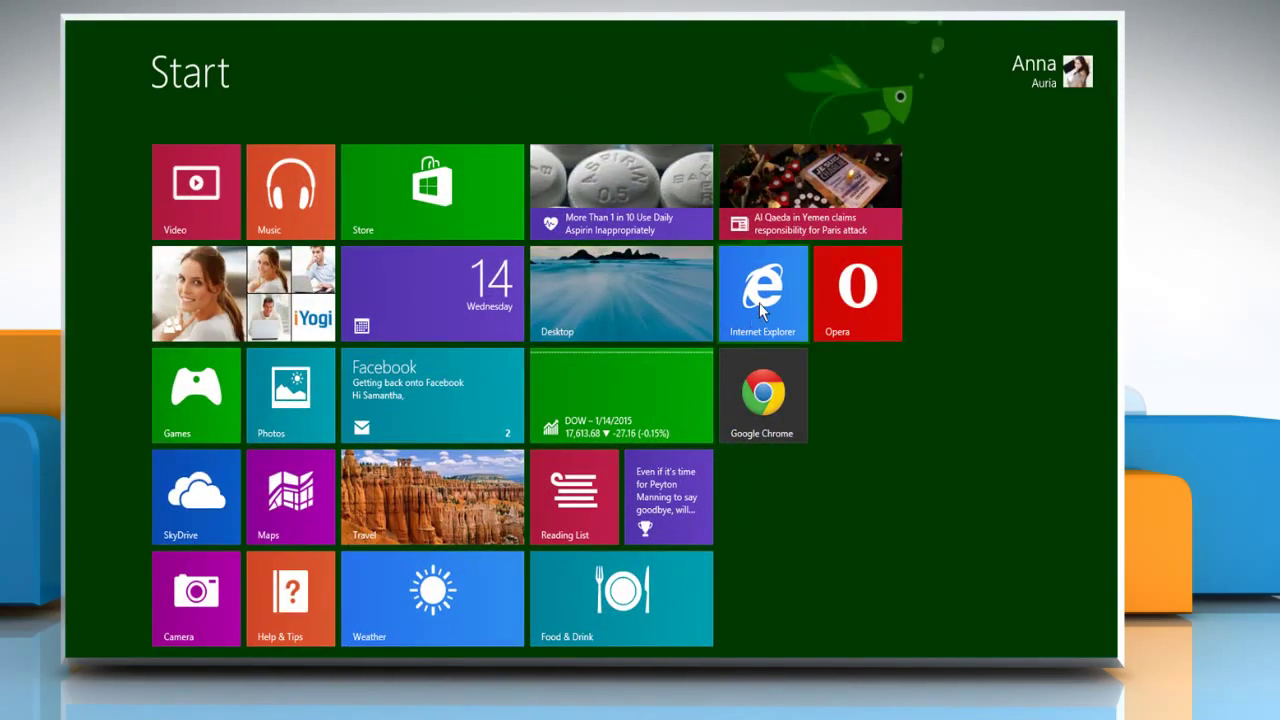
left_click(759, 303)
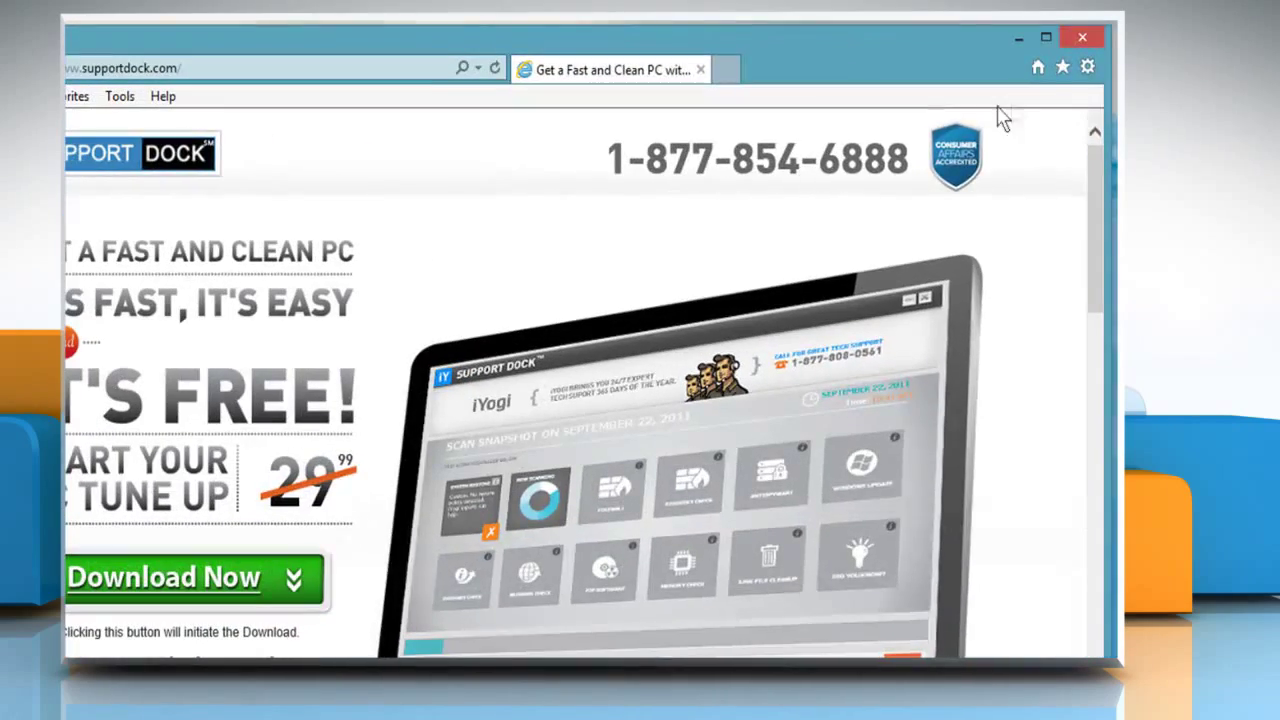
left_click(1086, 68)
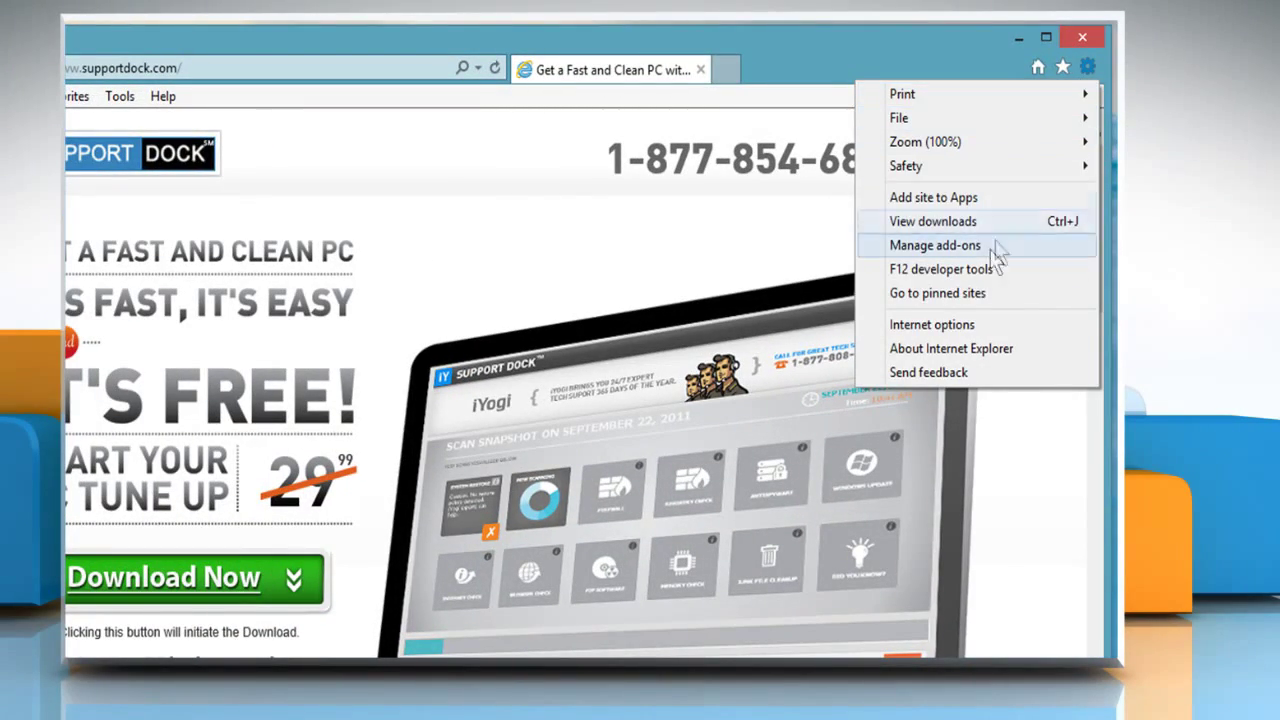
left_click(950, 324)
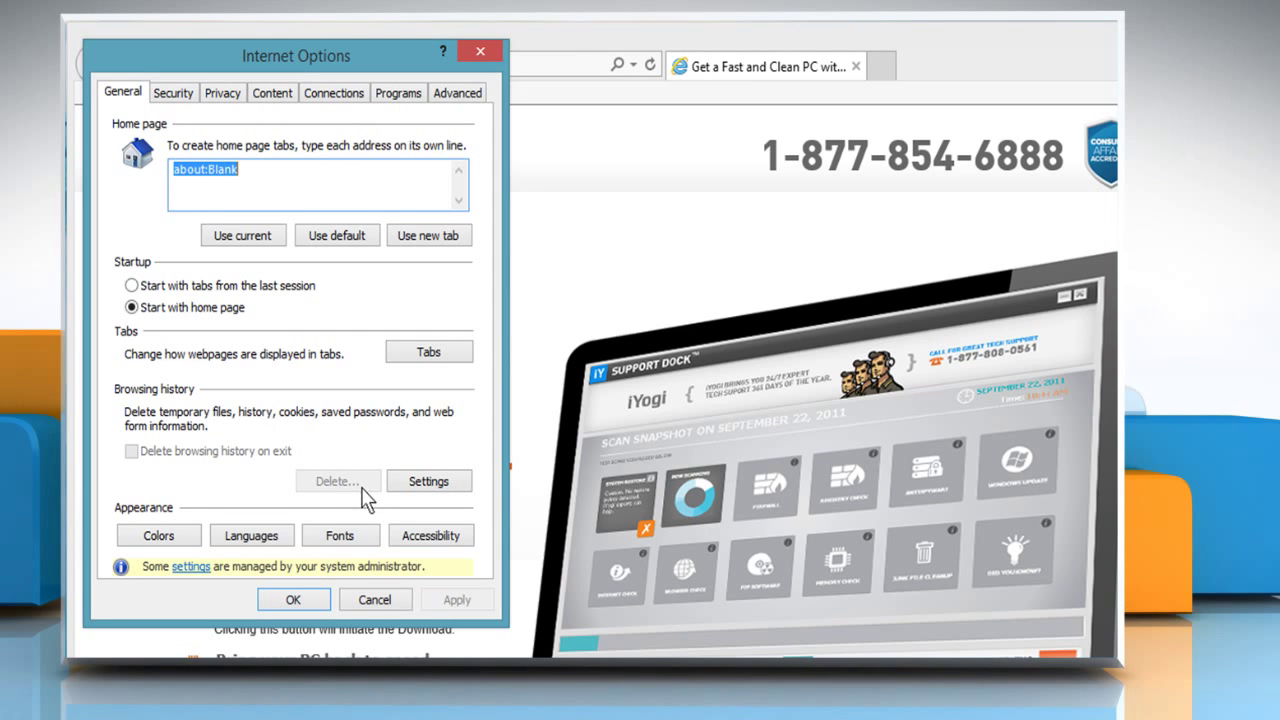
left_click(306, 600)
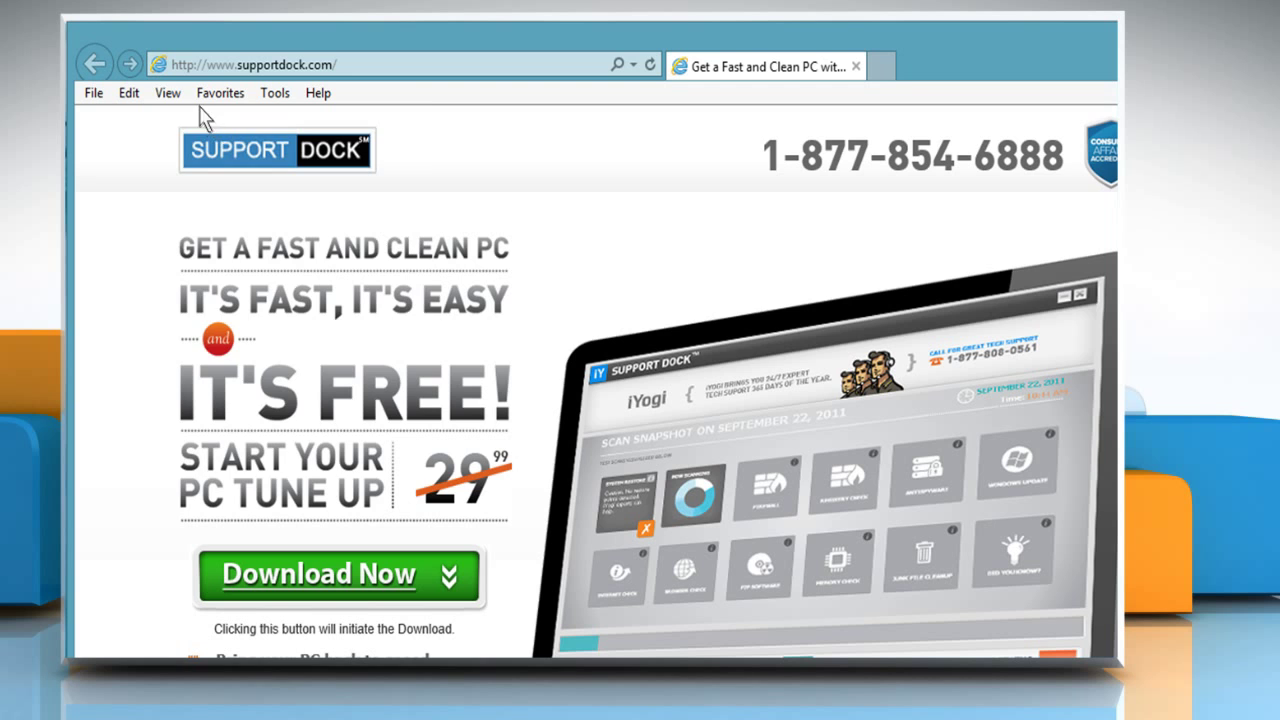
Show the History pane and delete the facebook entry from Tuesday's visited sites
left_click(169, 98)
mouse_move(185, 147)
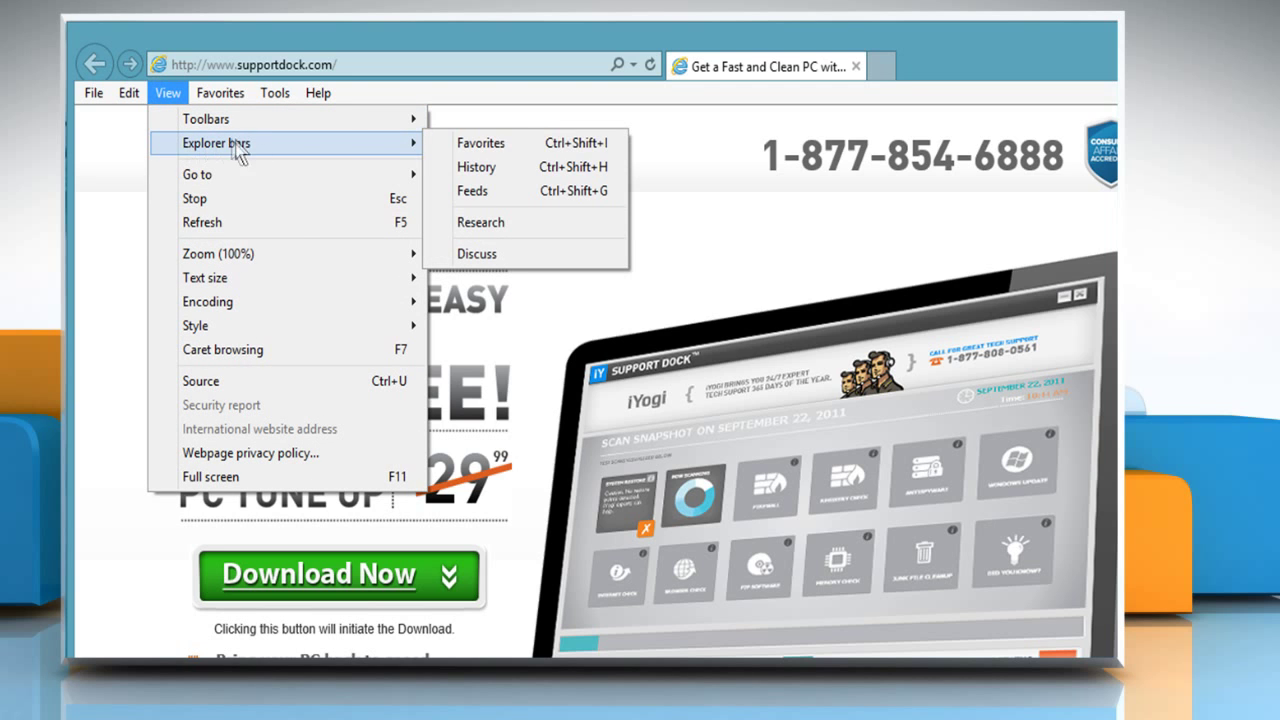
left_click(470, 167)
left_click(118, 222)
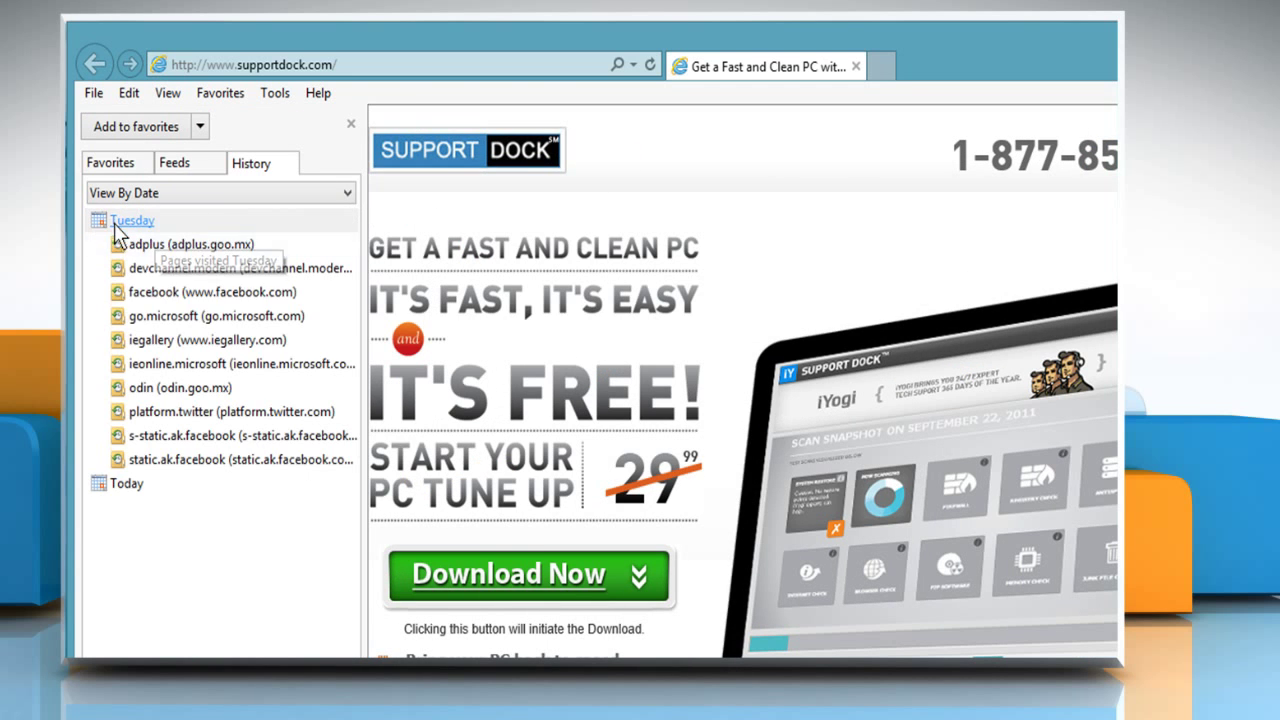
right_click(130, 293)
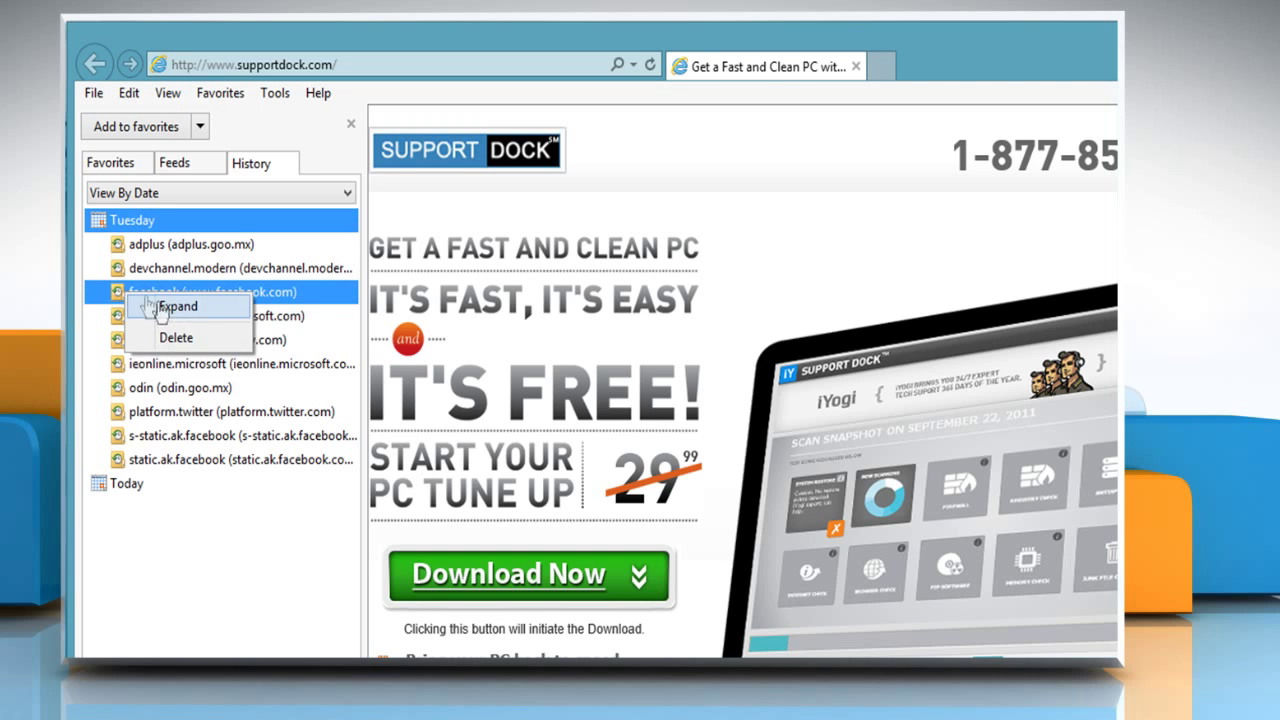
left_click(176, 338)
left_click(686, 458)
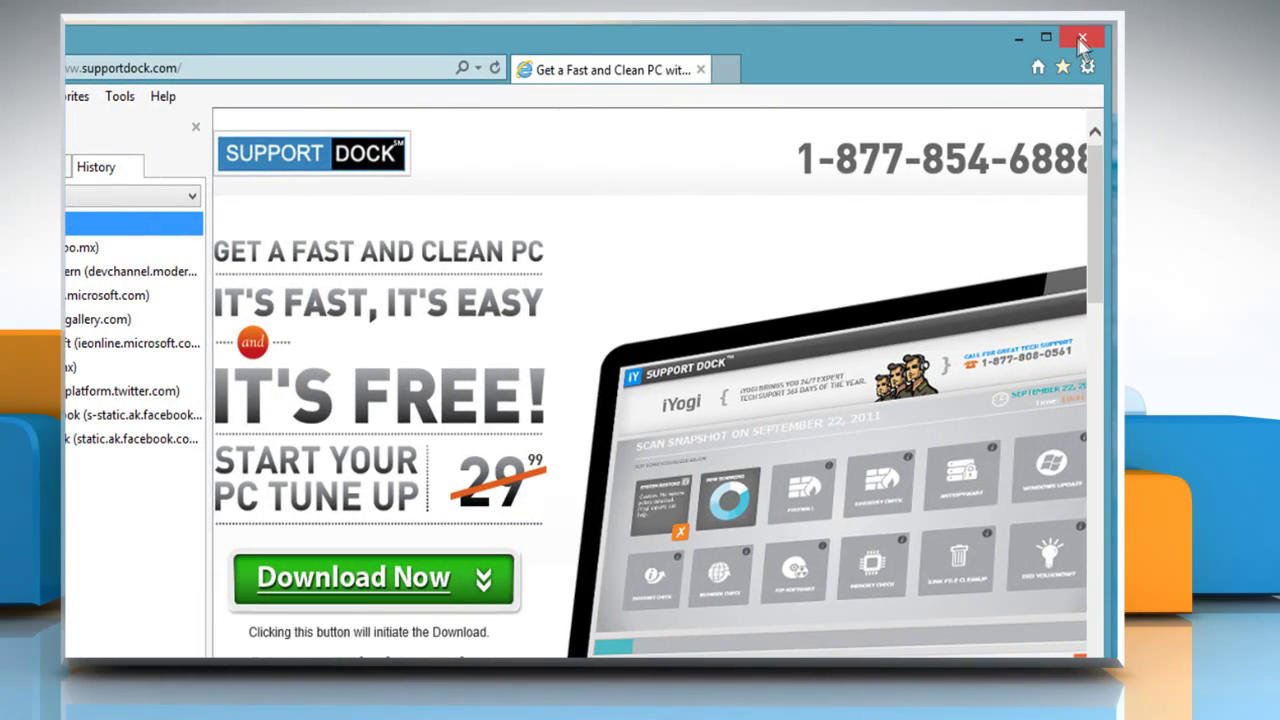
Close Internet Explorer and enable Disable 'Configuring History' with Days to keep pages at 20
left_click(1082, 40)
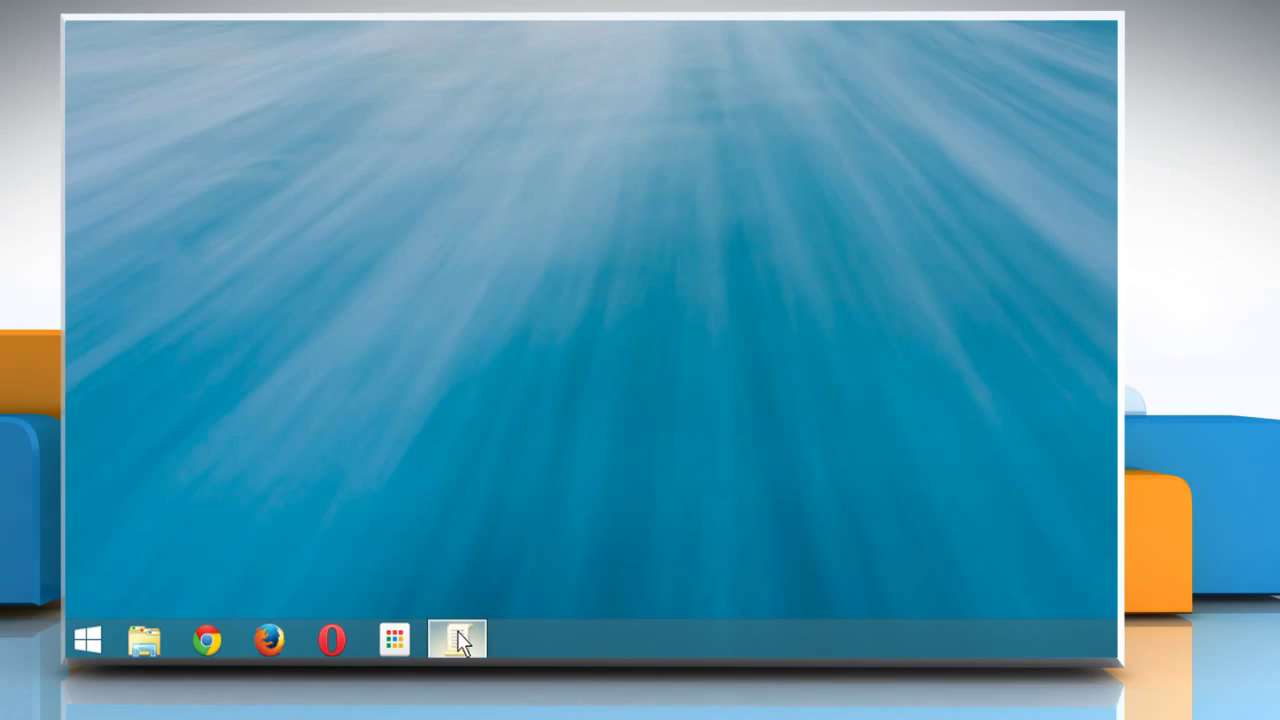
left_click(460, 640)
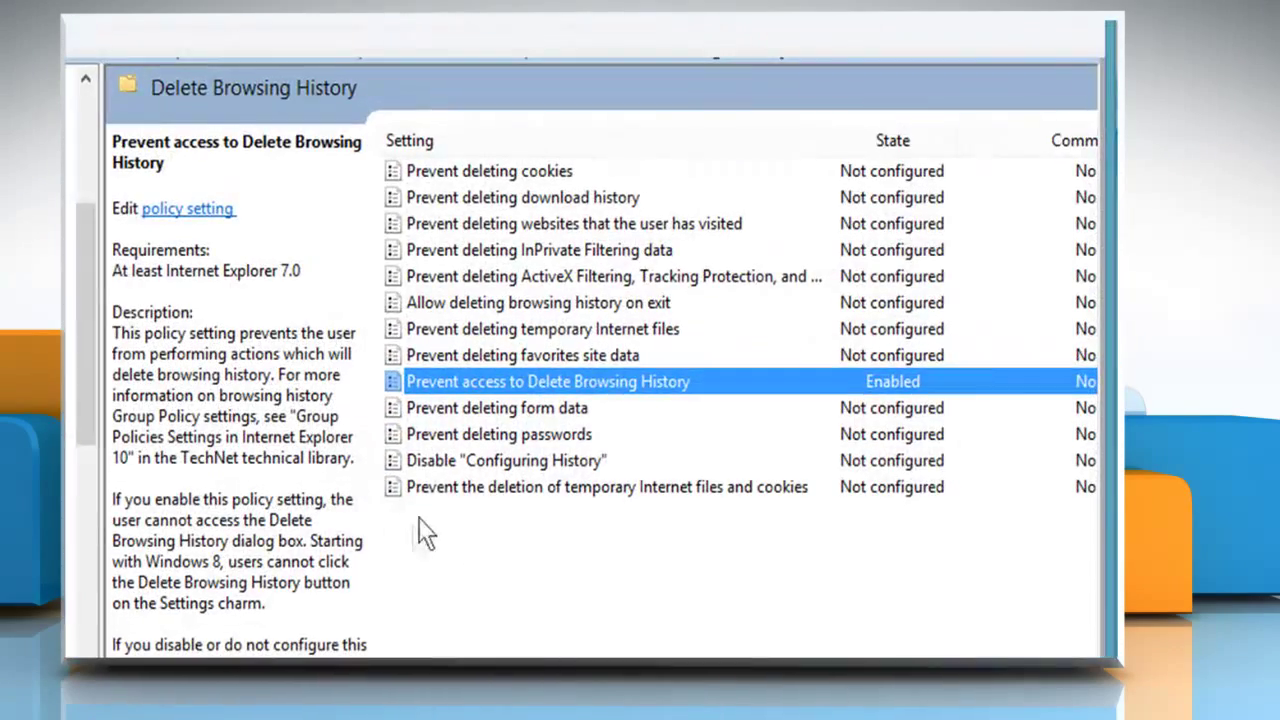
double_click(420, 462)
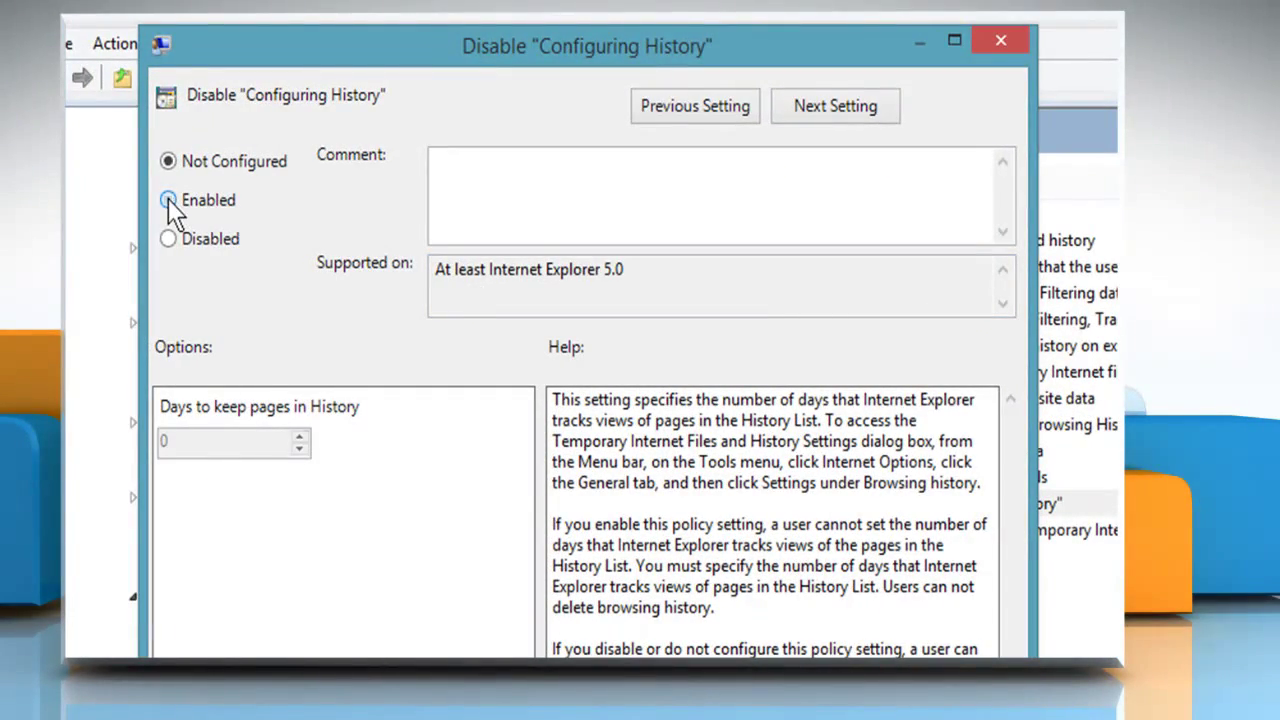
left_click(168, 200)
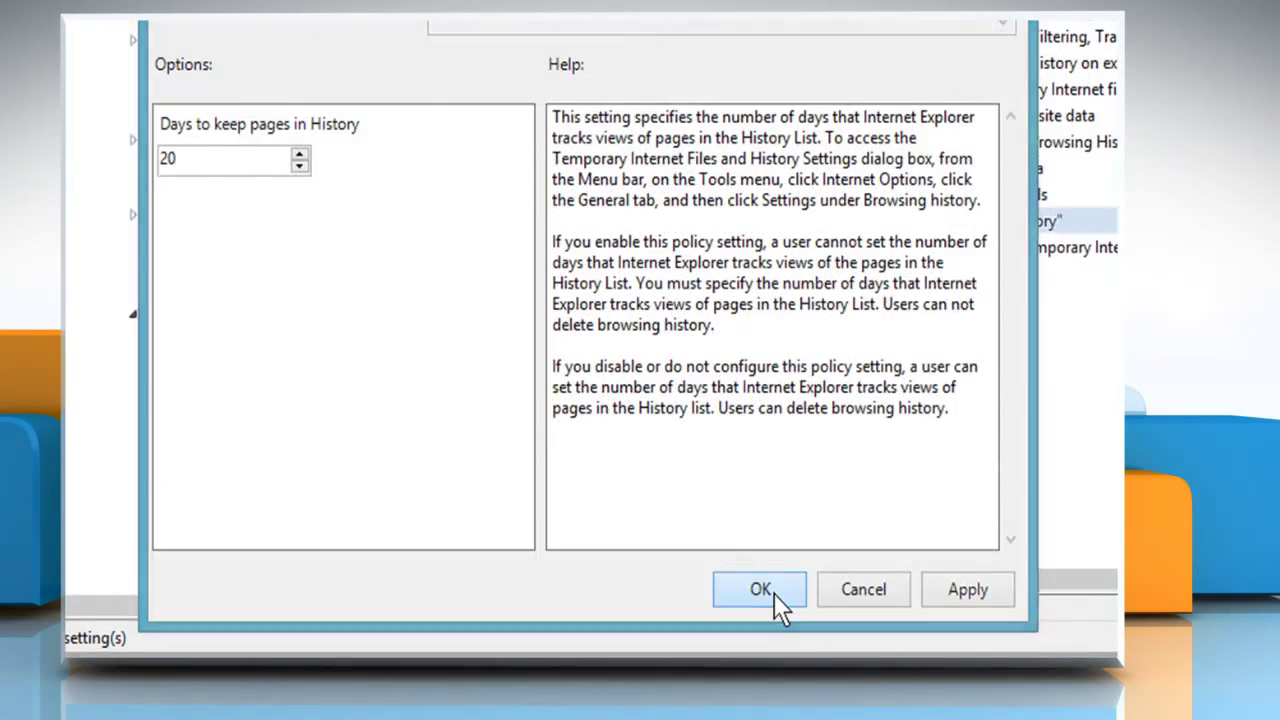
left_click(772, 592)
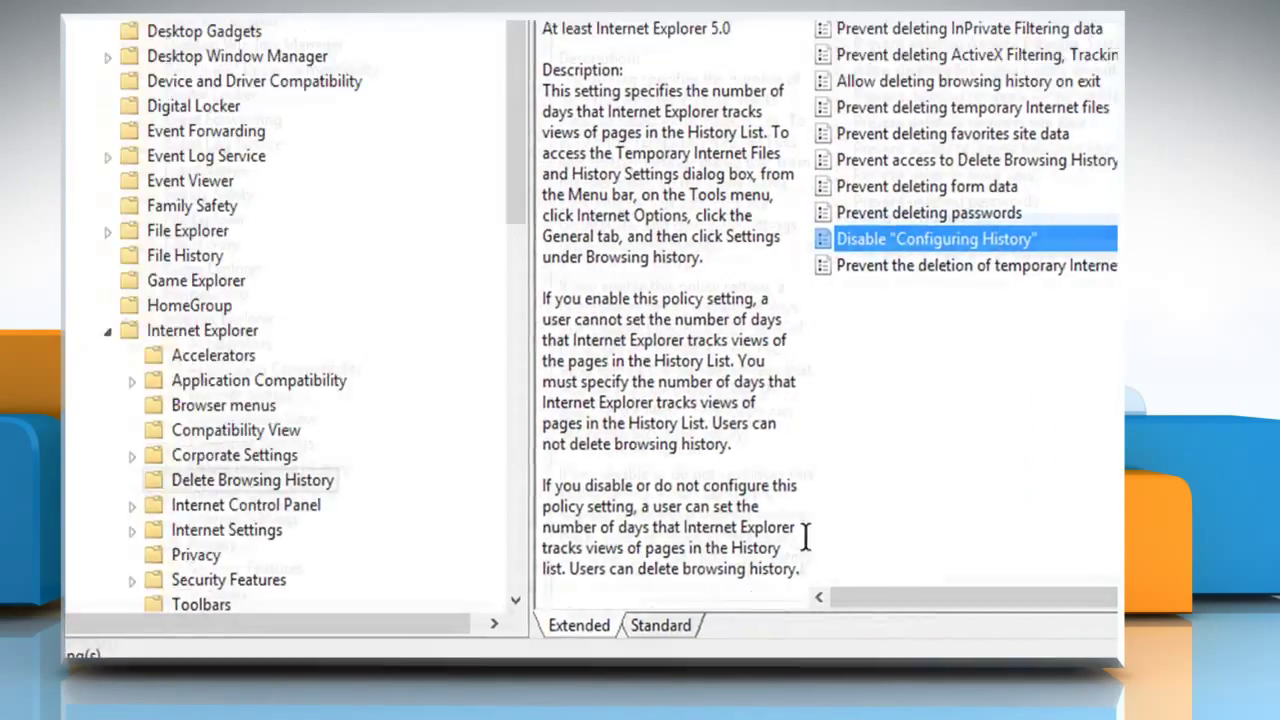
Minimize the editor, relaunch Internet Explorer and expand Today's history, inspecting an iyogi entry's options
left_click(1000, 43)
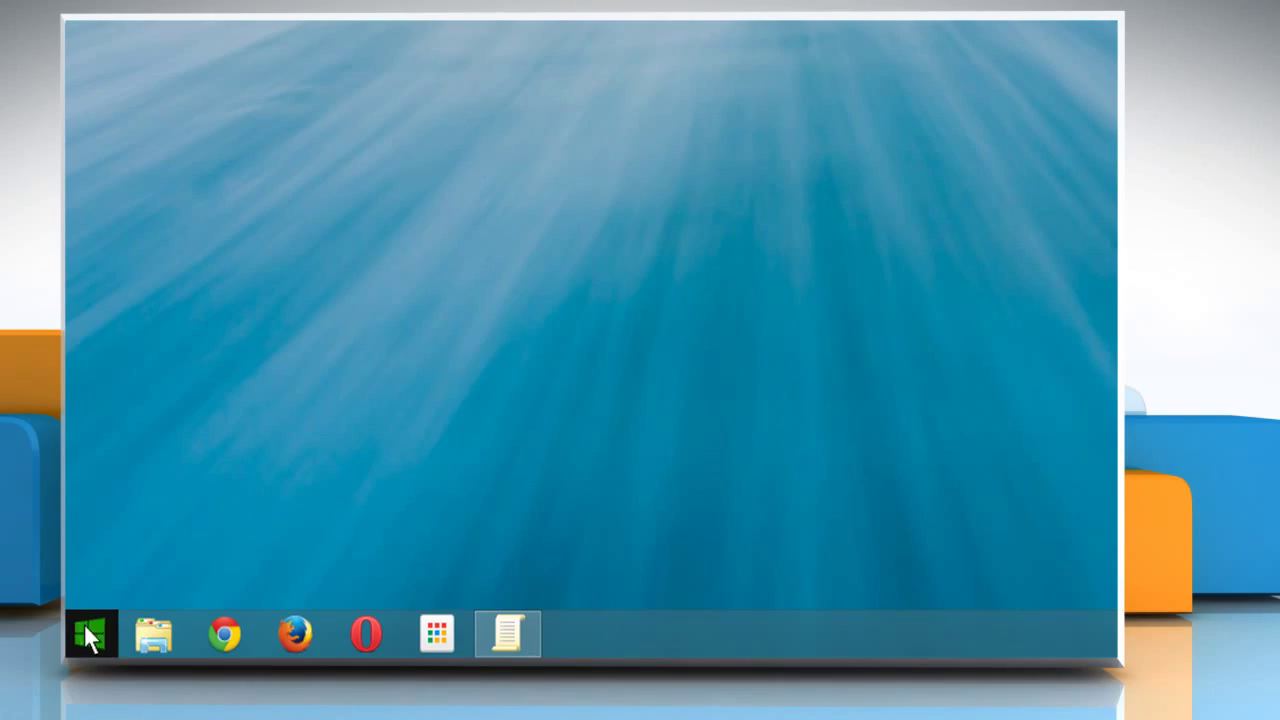
left_click(89, 631)
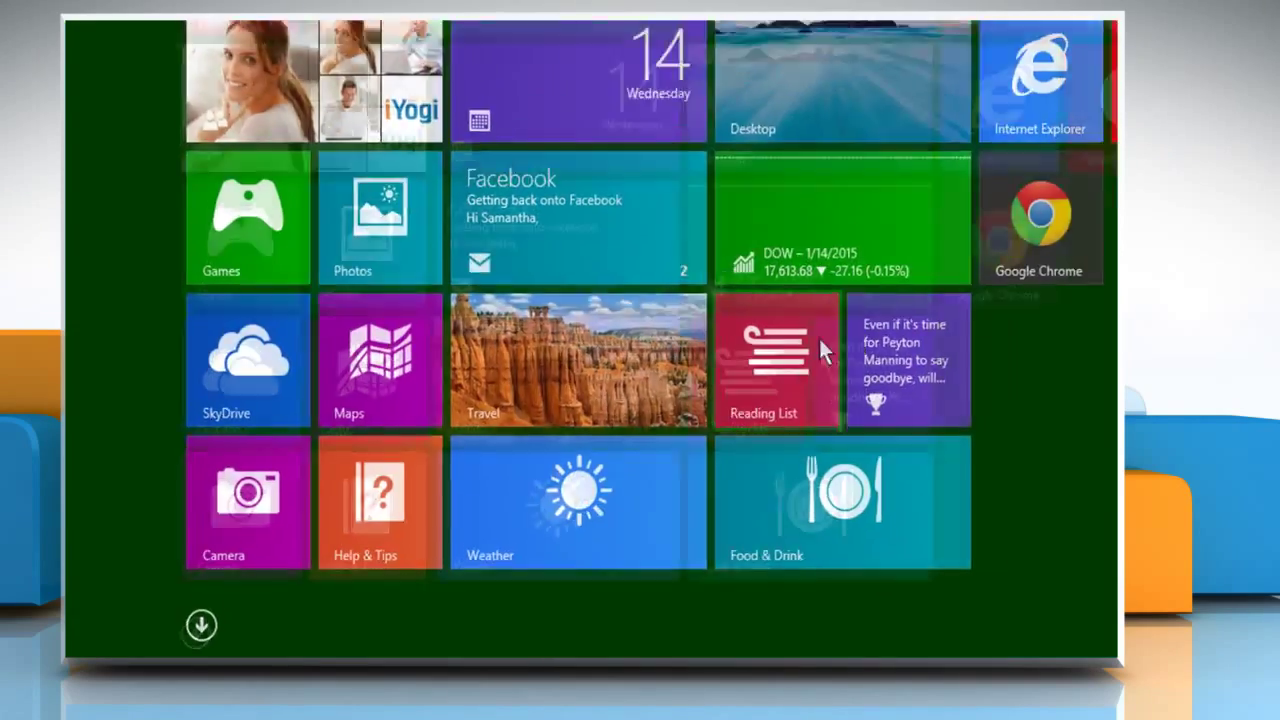
left_click(759, 311)
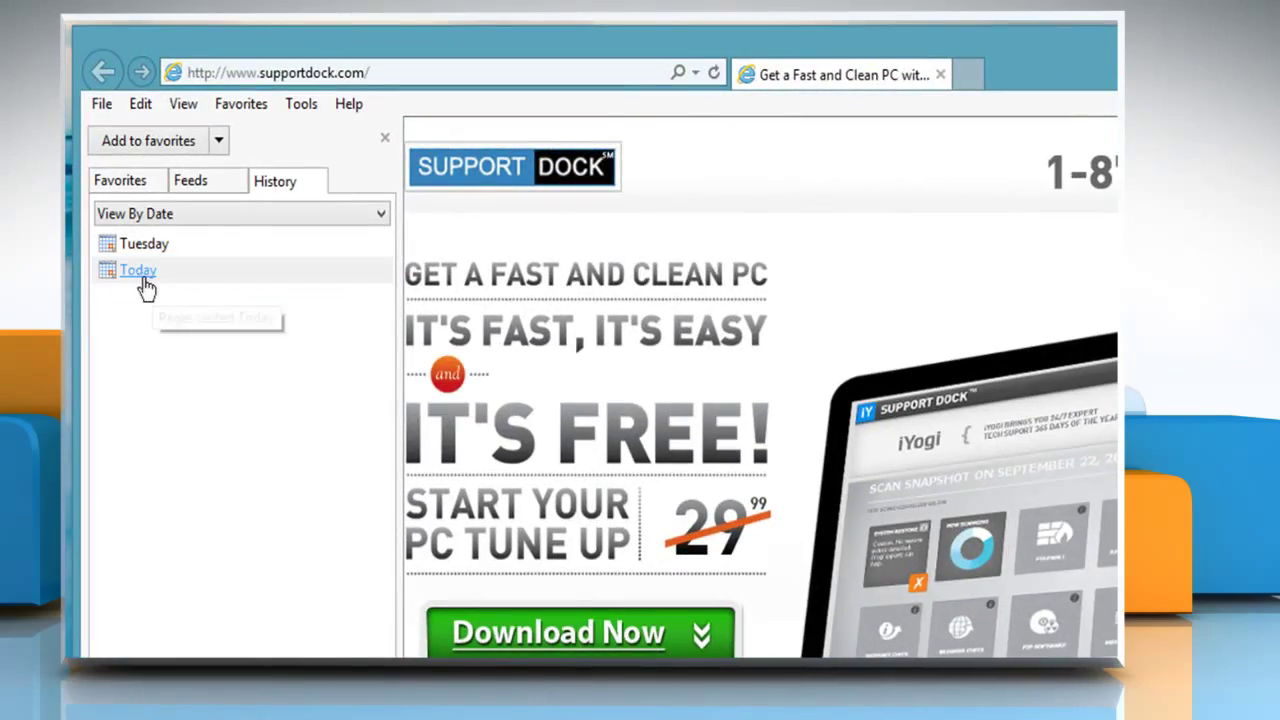
left_click(140, 275)
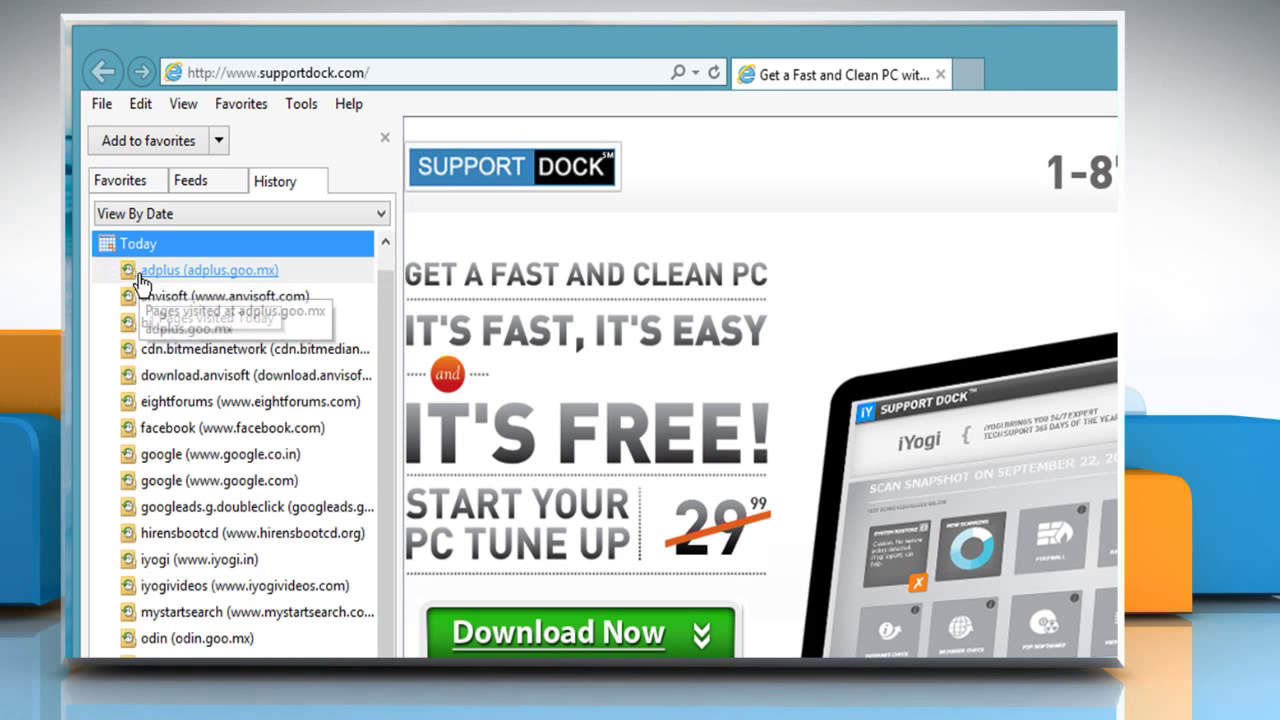
right_click(170, 566)
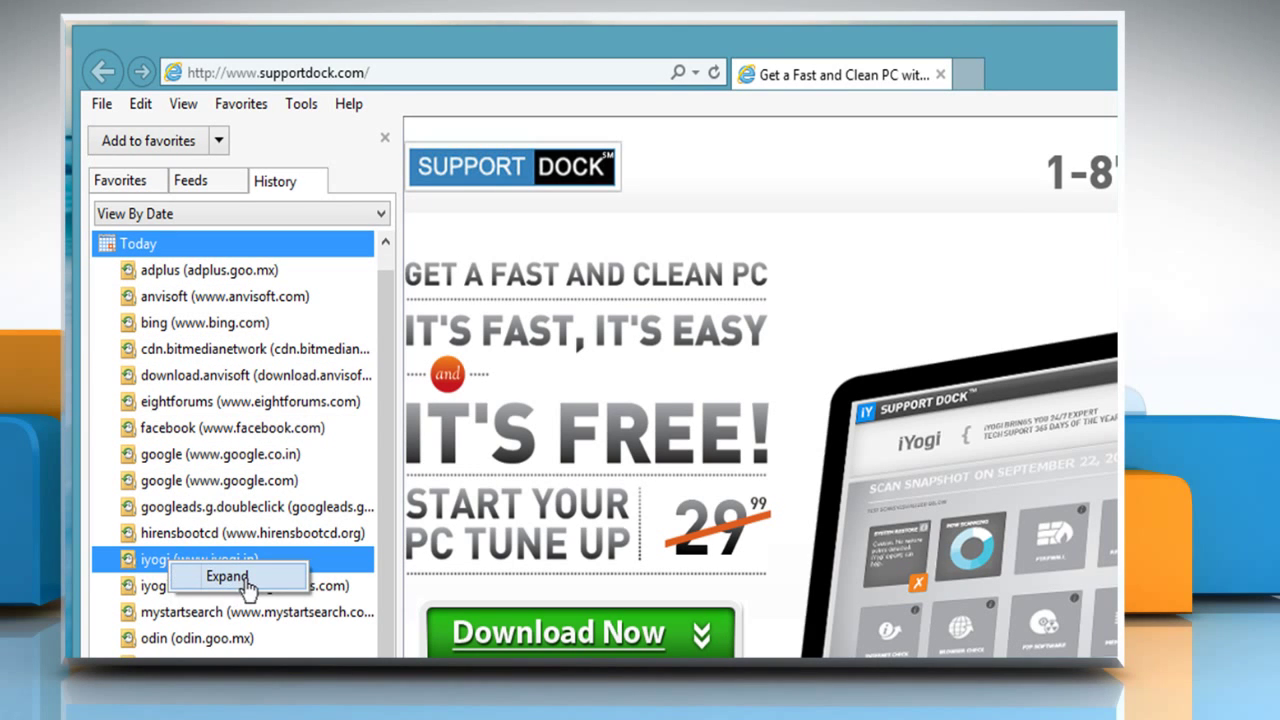
left_click(843, 260)
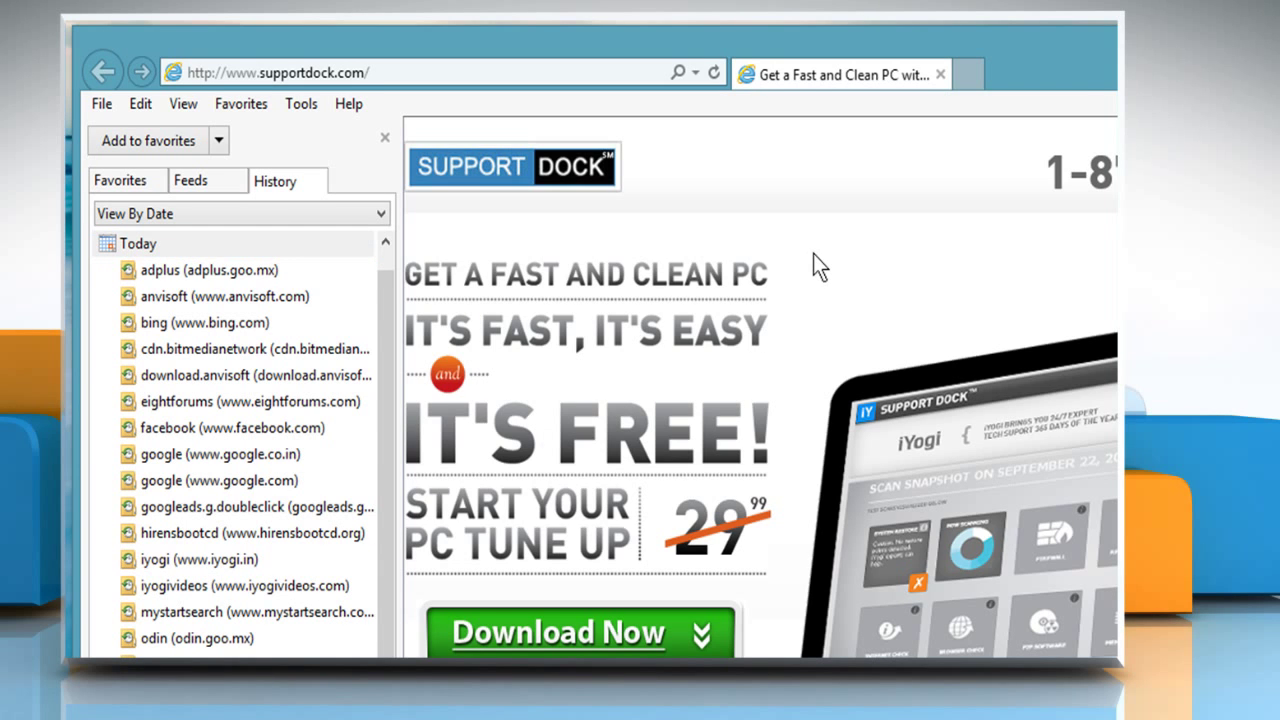
left_click(307, 103)
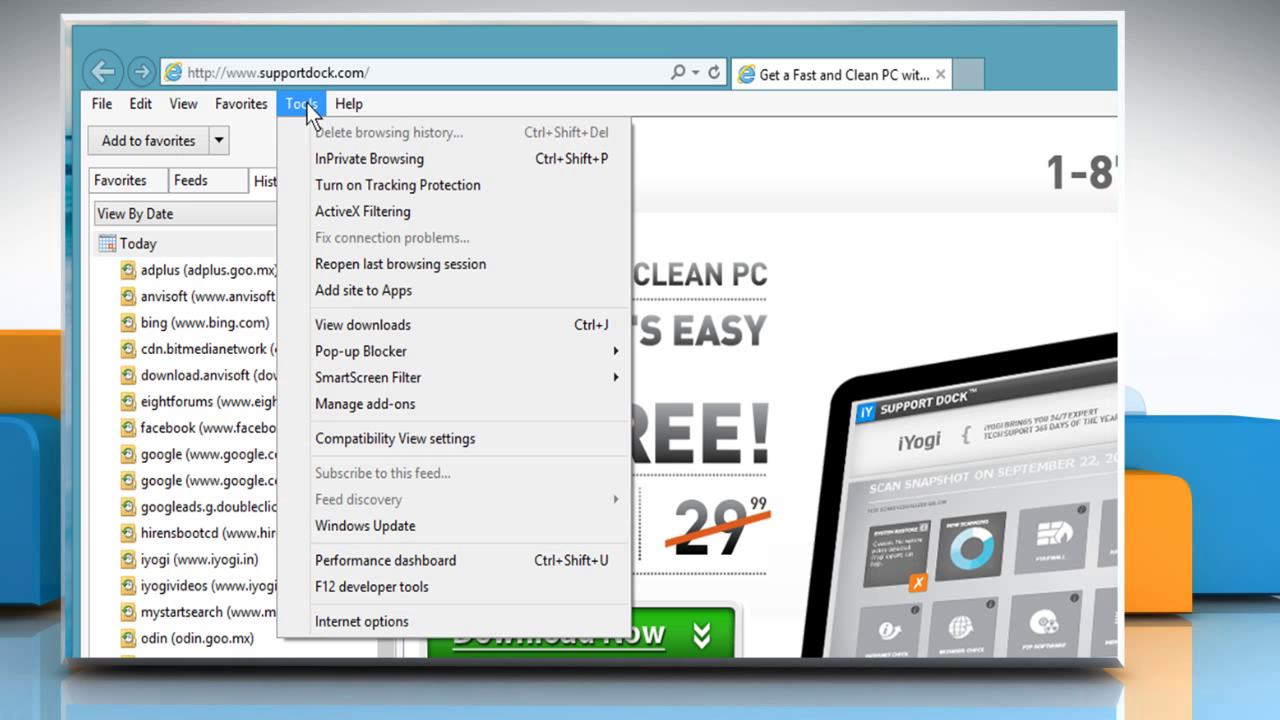
left_click(330, 160)
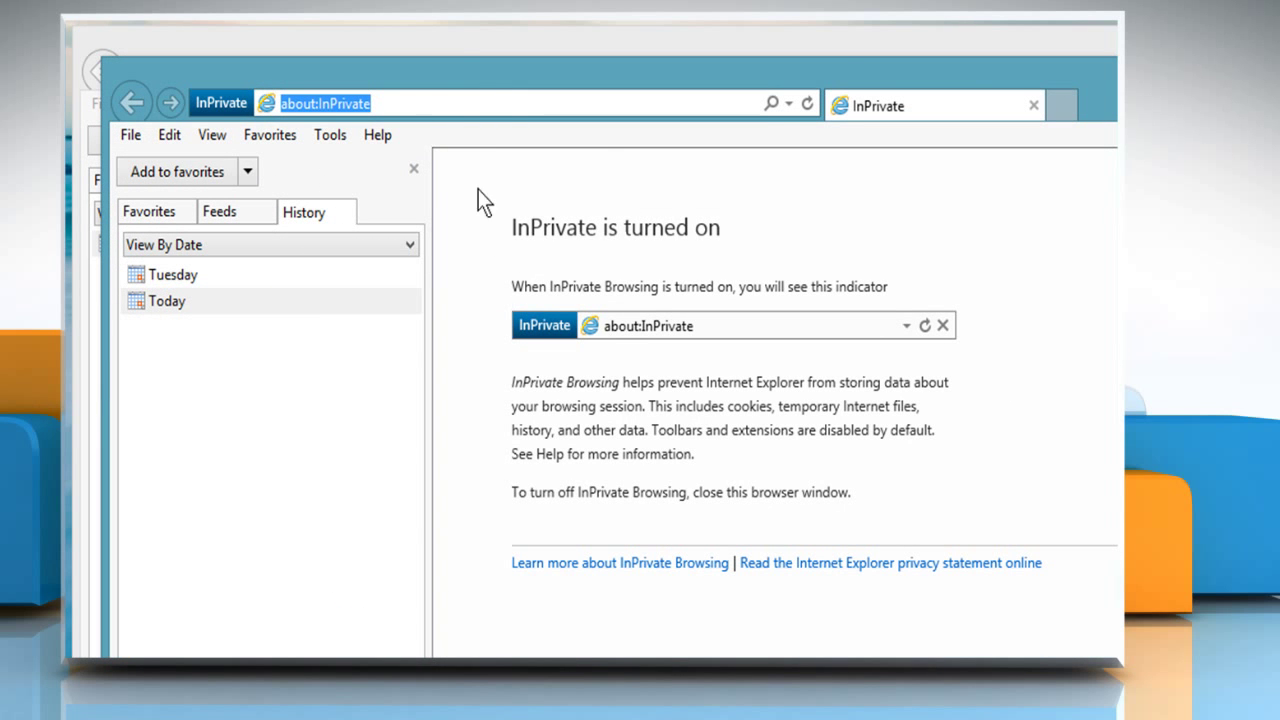
left_click(413, 168)
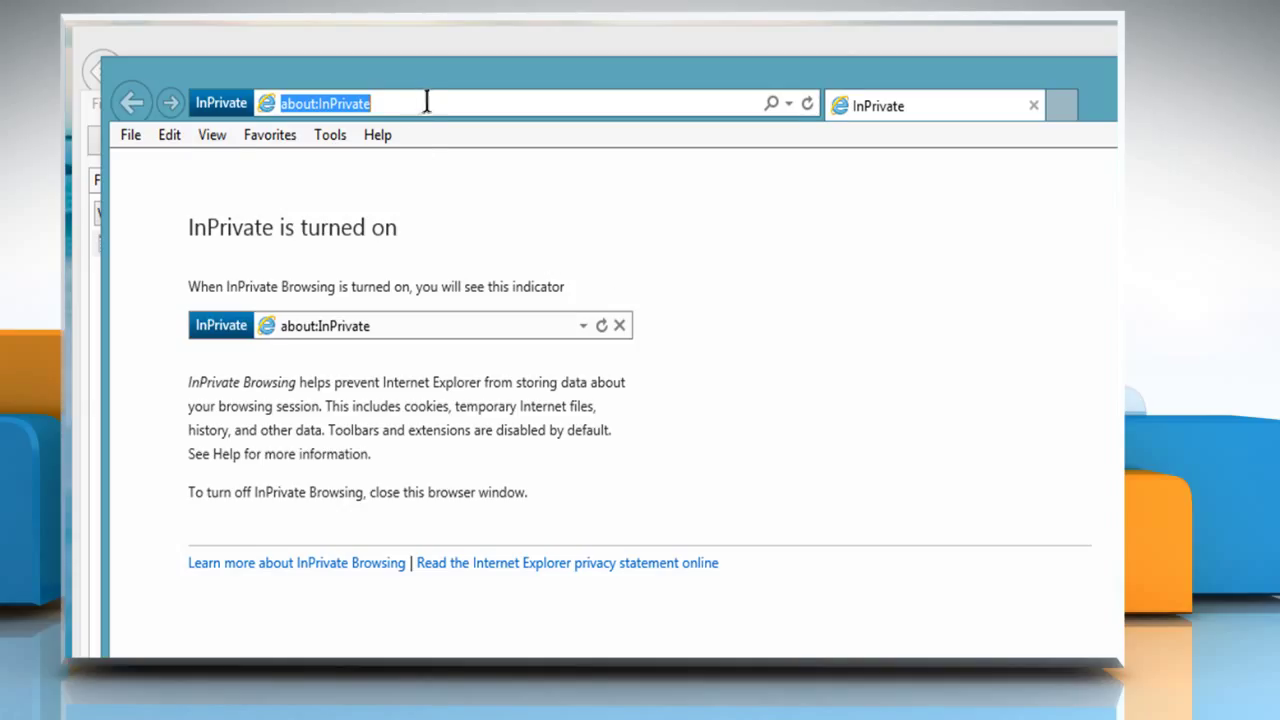
type("www")
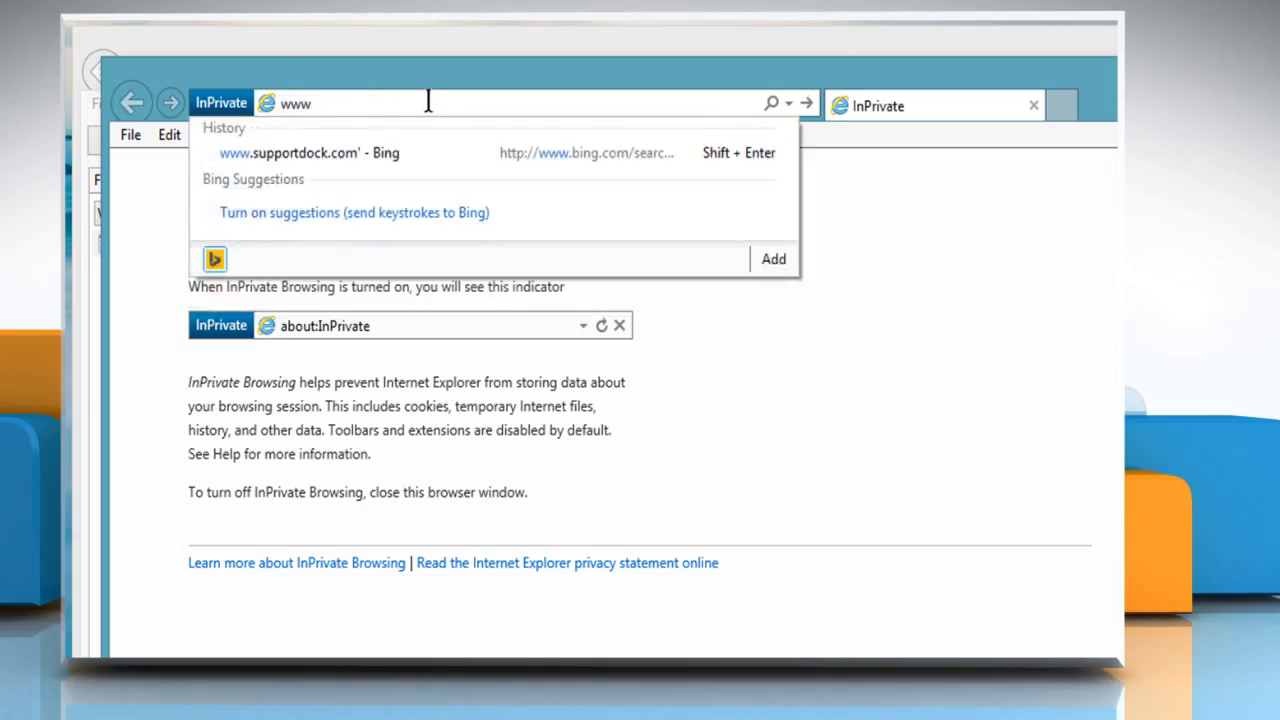
type(".iyogi")
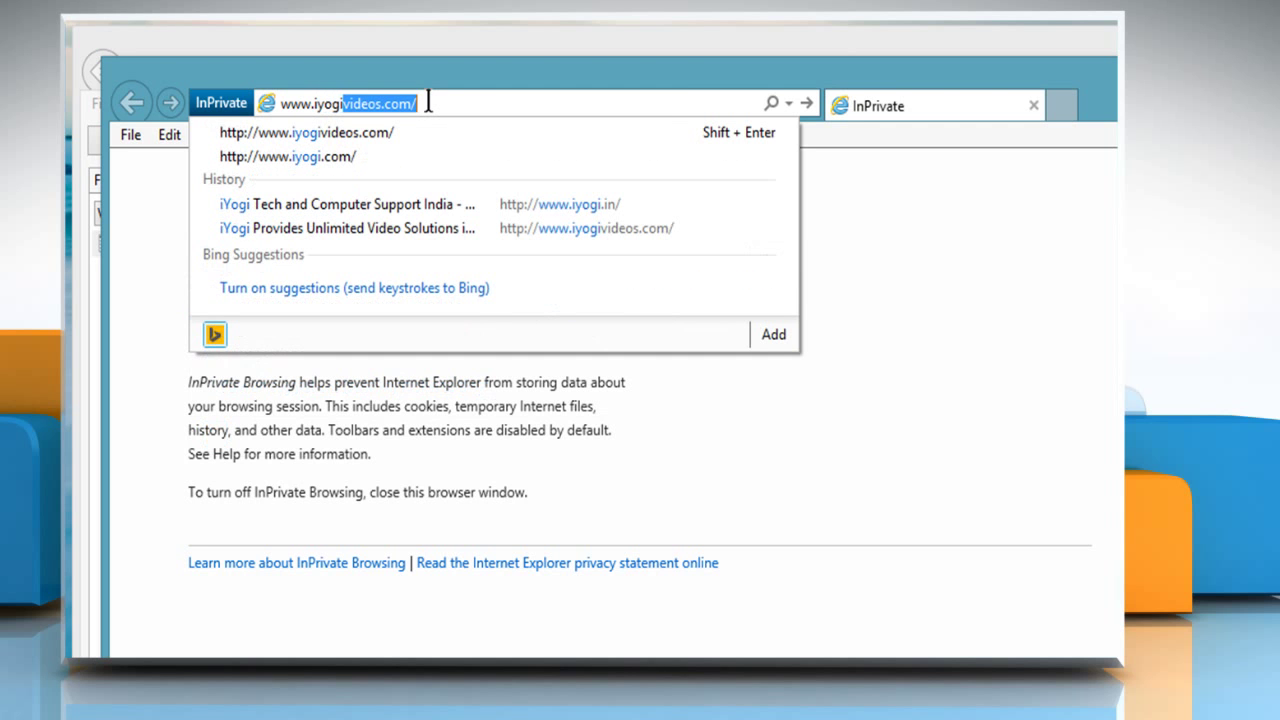
type(".co")
key("Return")
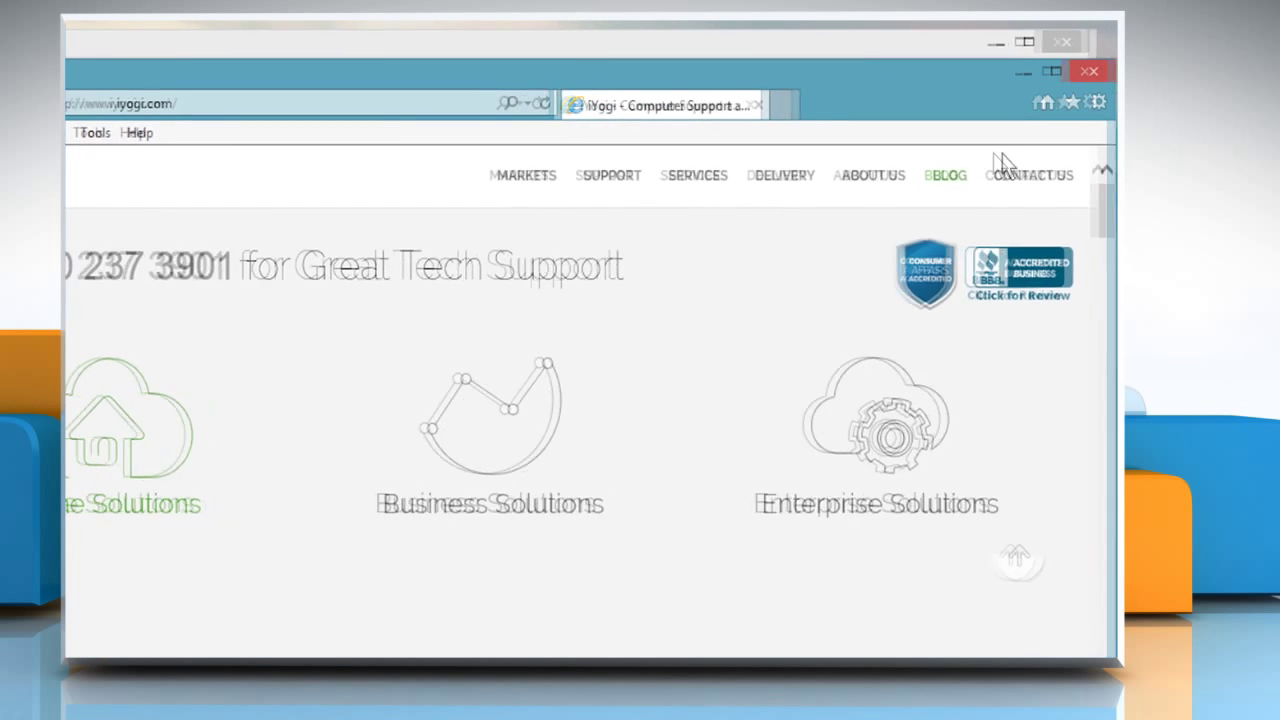
left_click(1091, 73)
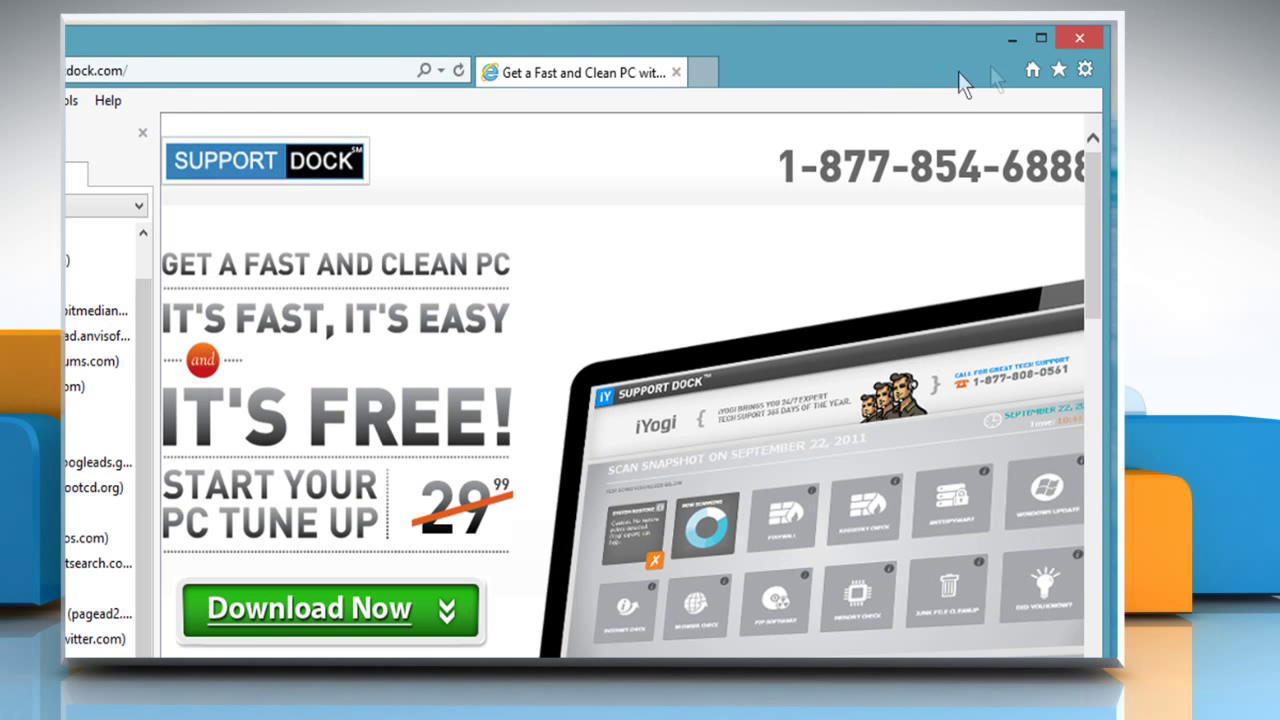
Close the browser and enable 'Turn off InPrivate Filtering' in Internet Explorer's Privacy policies
left_click(1075, 37)
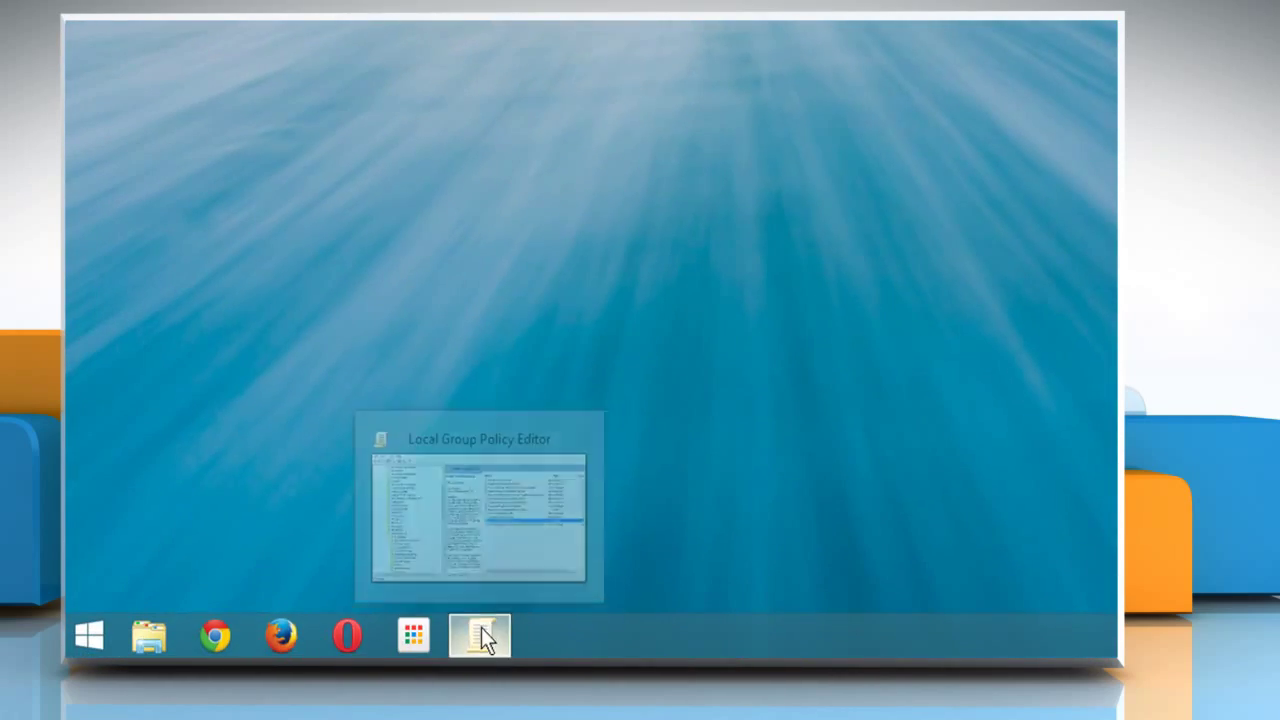
left_click(481, 627)
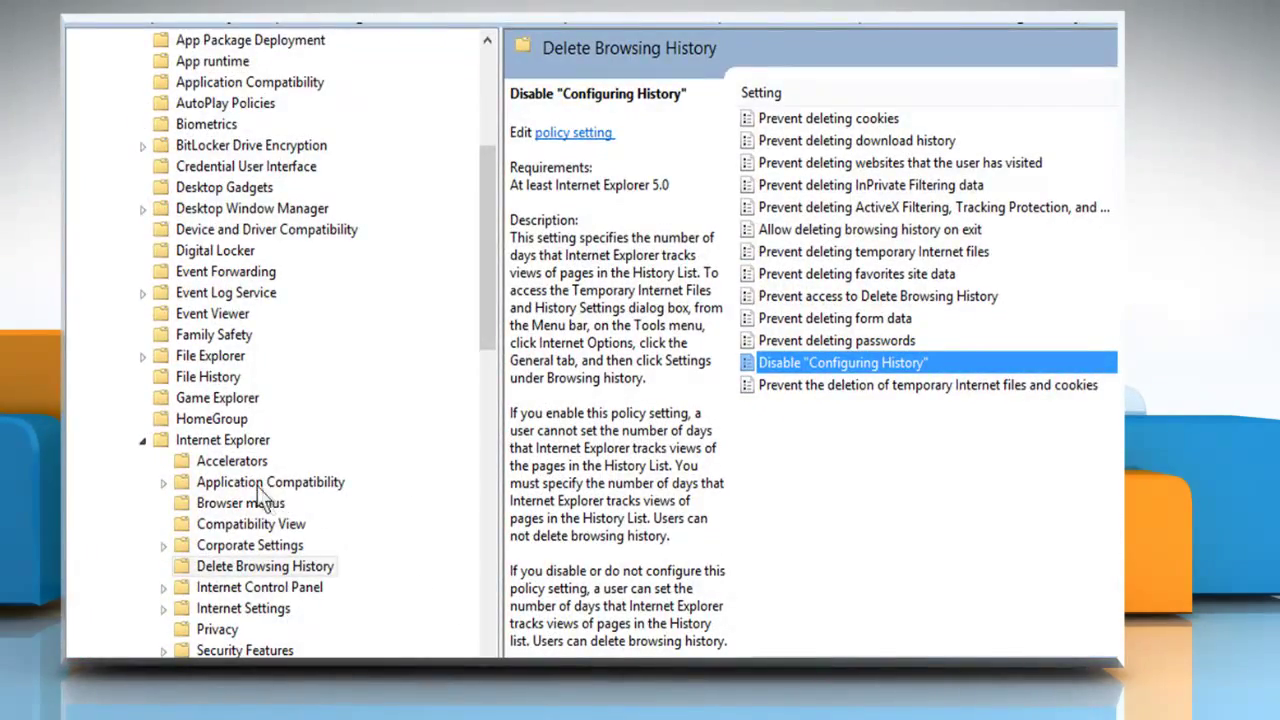
left_click(190, 443)
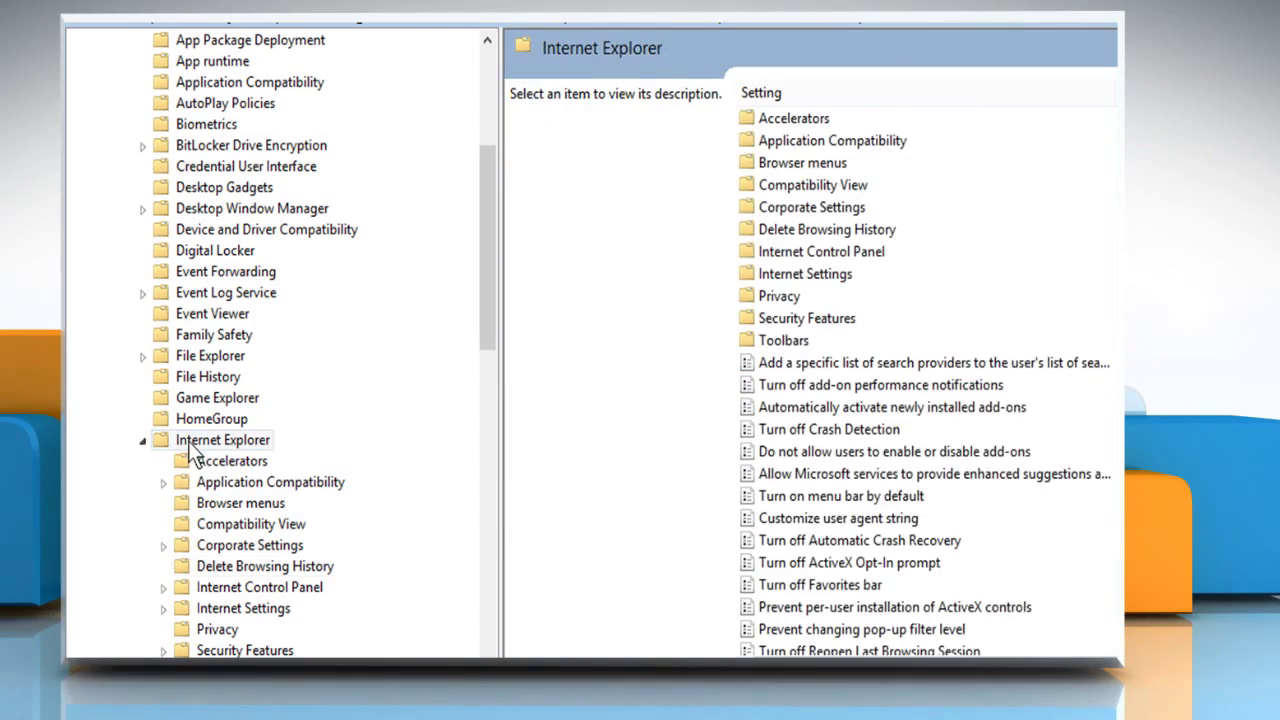
scroll(190, 500, "down", 1)
left_click(182, 548)
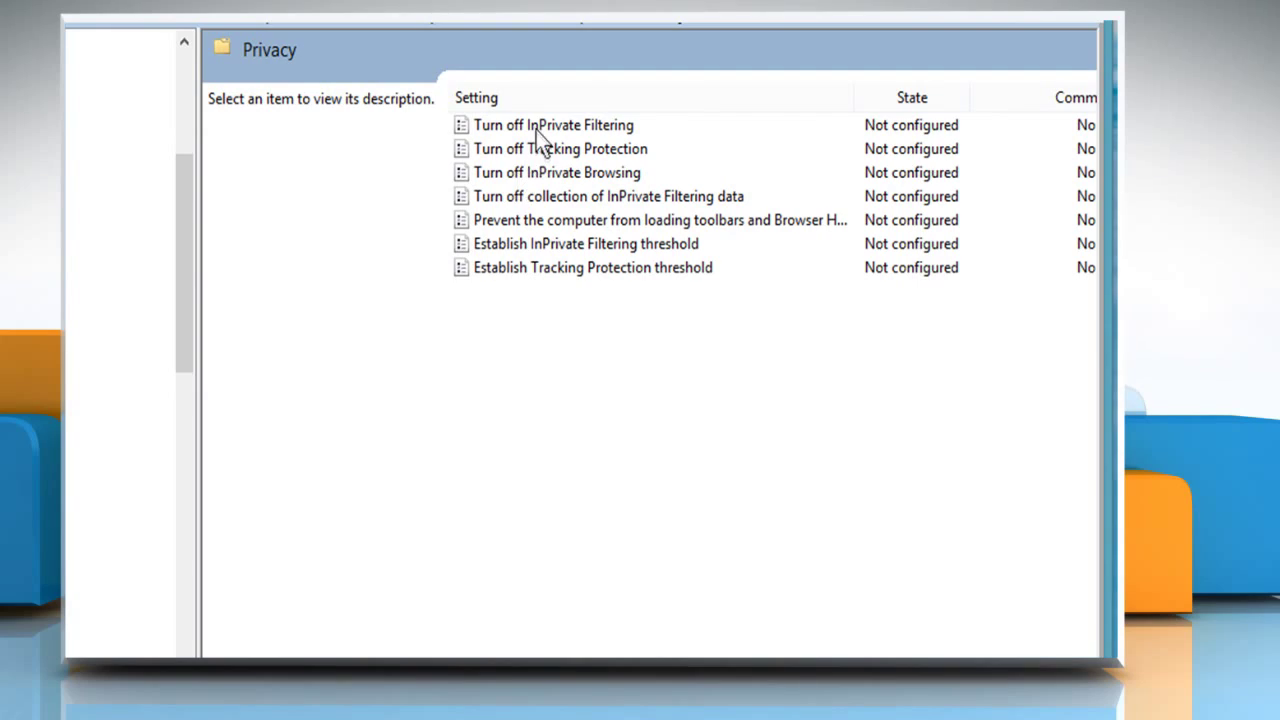
double_click(537, 129)
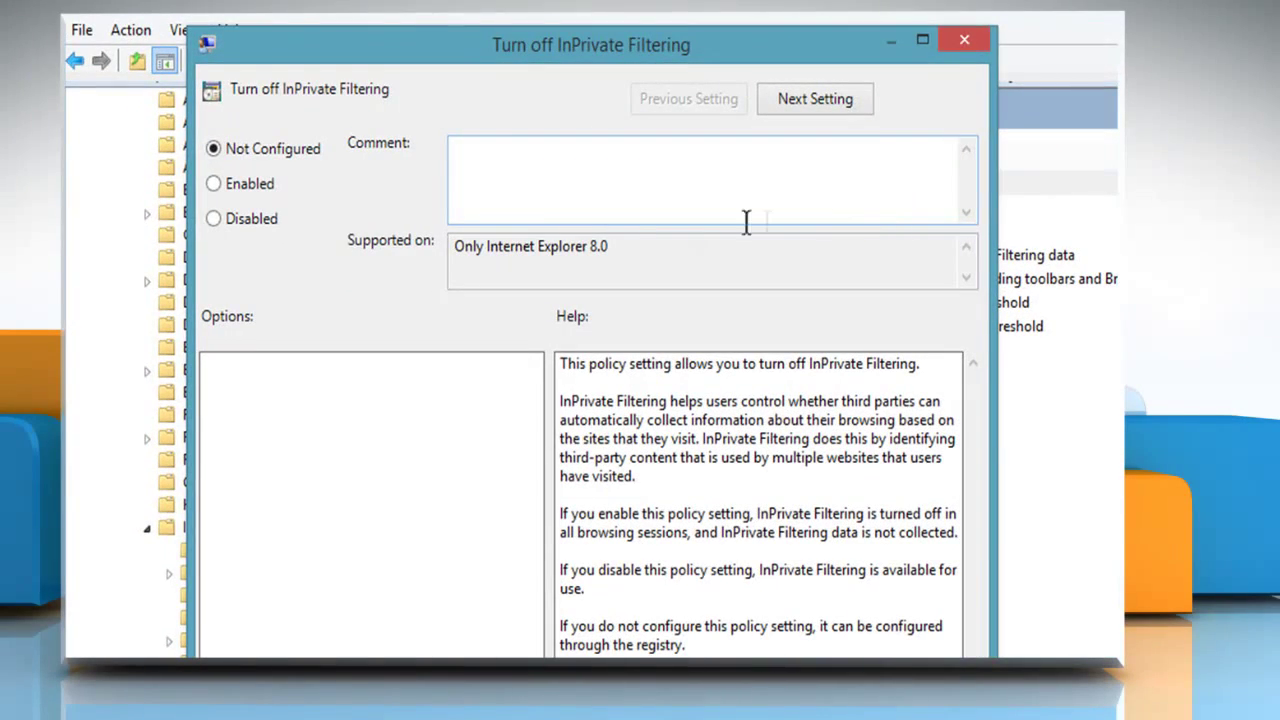
left_click(217, 190)
left_click(741, 591)
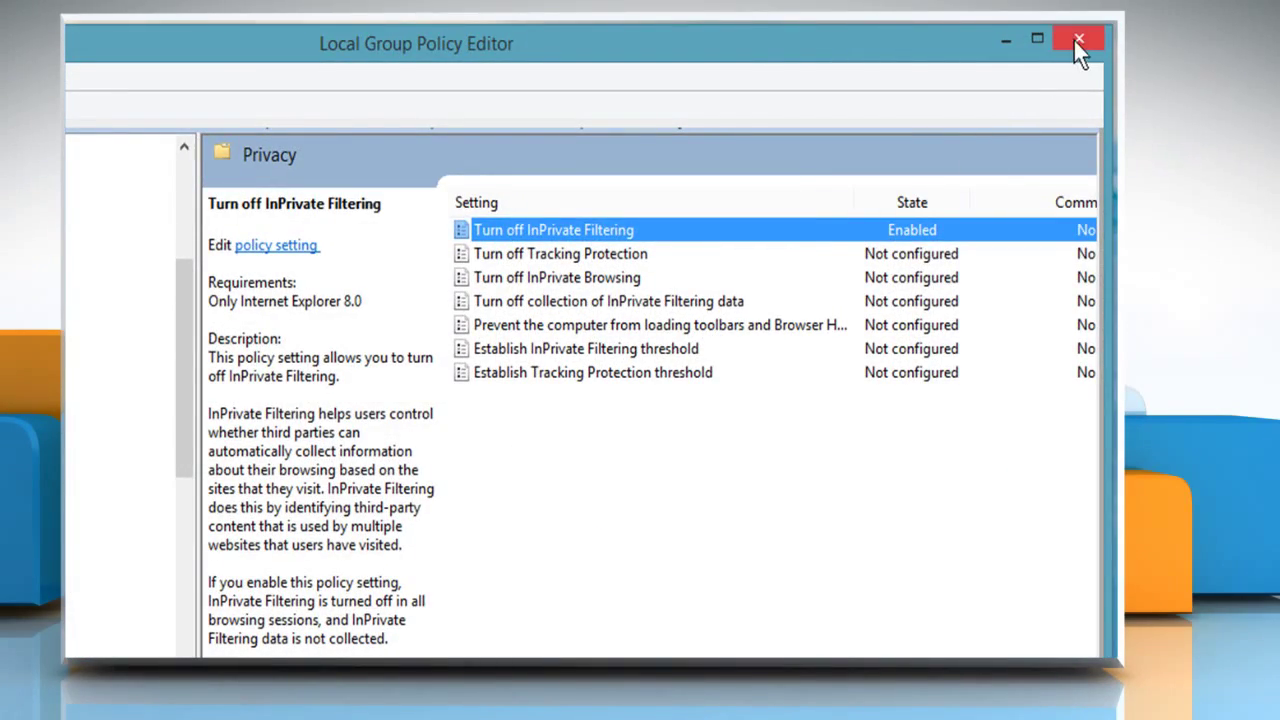
Close the editor, relaunch Internet Explorer and verify InPrivate Browsing is greyed out in Tools
left_click(1078, 42)
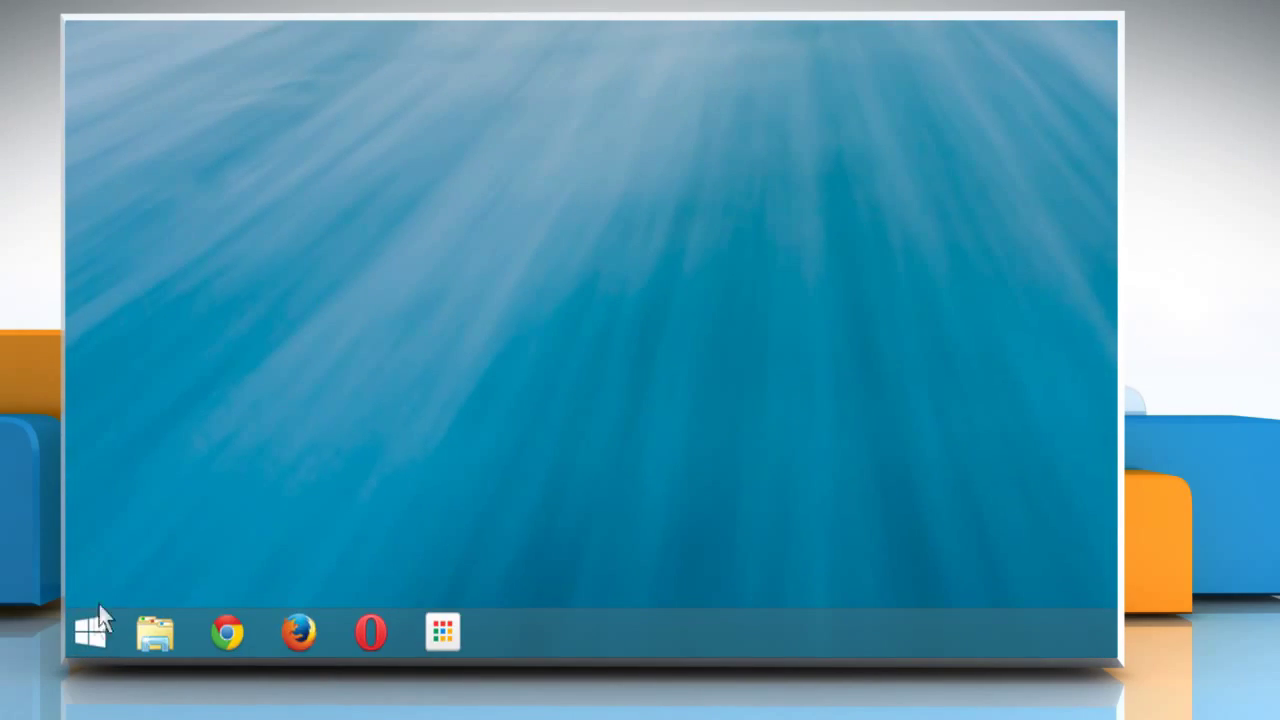
left_click(91, 629)
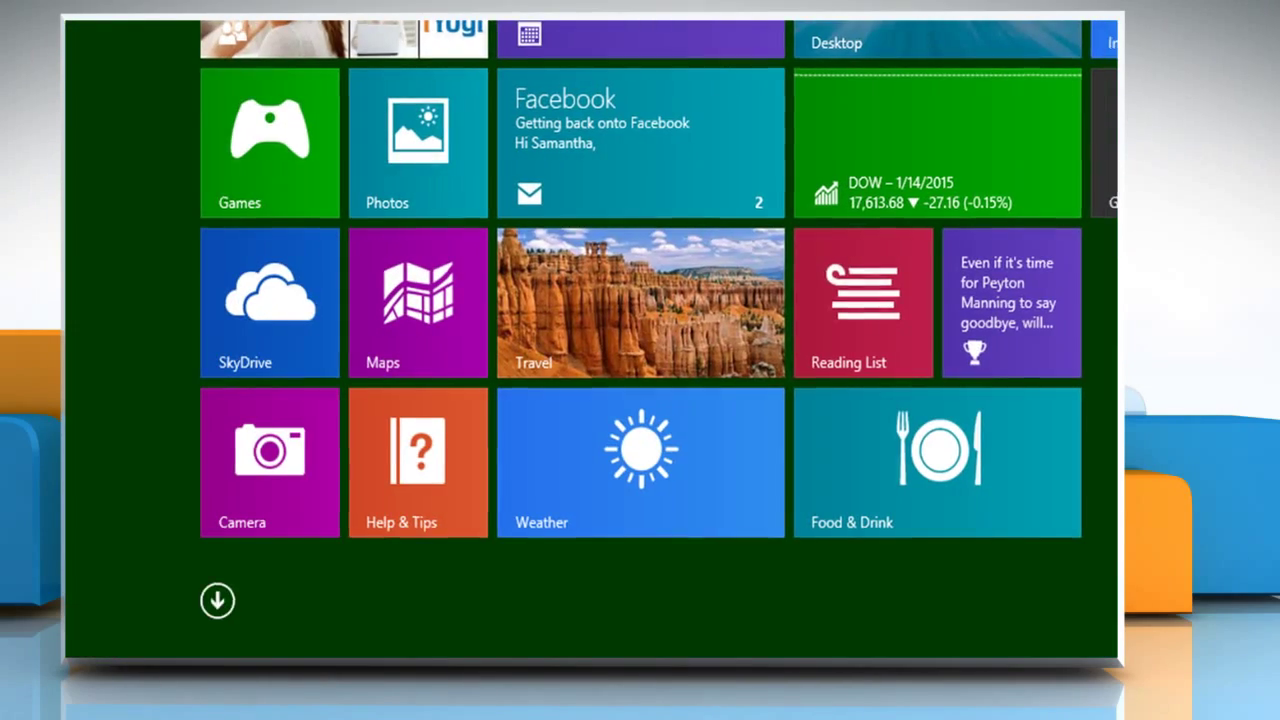
left_click(780, 310)
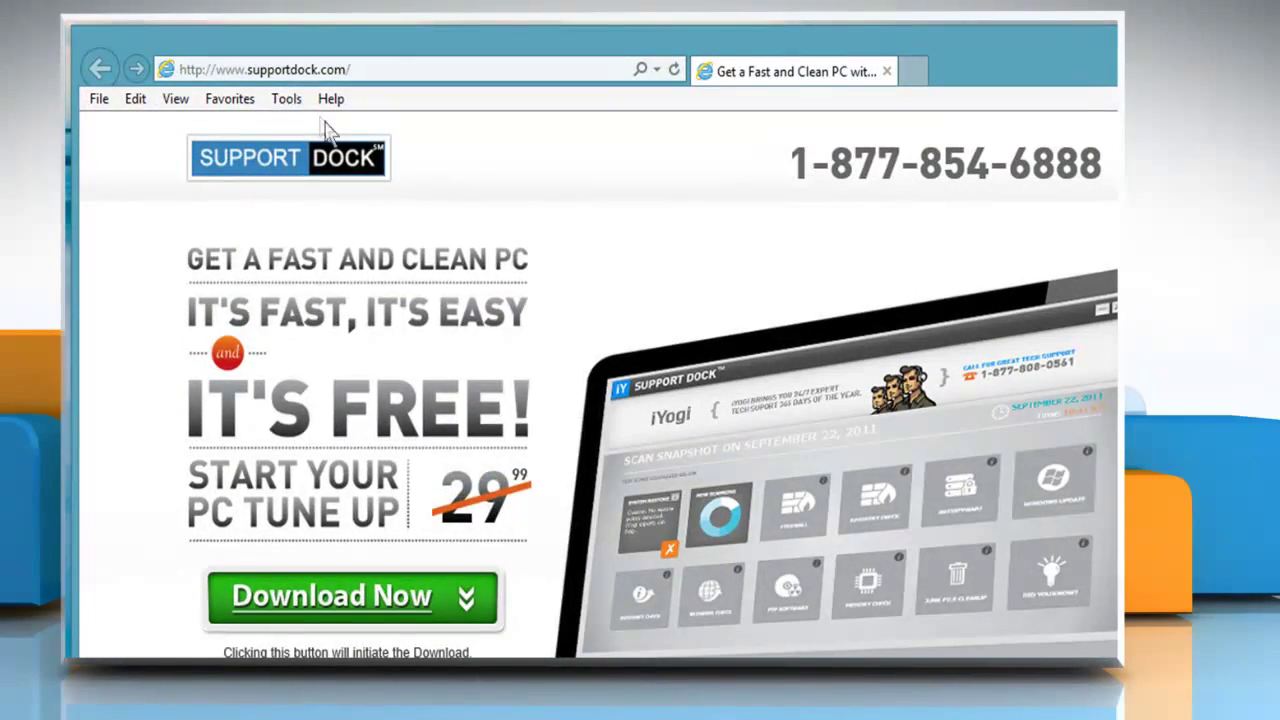
left_click(326, 122)
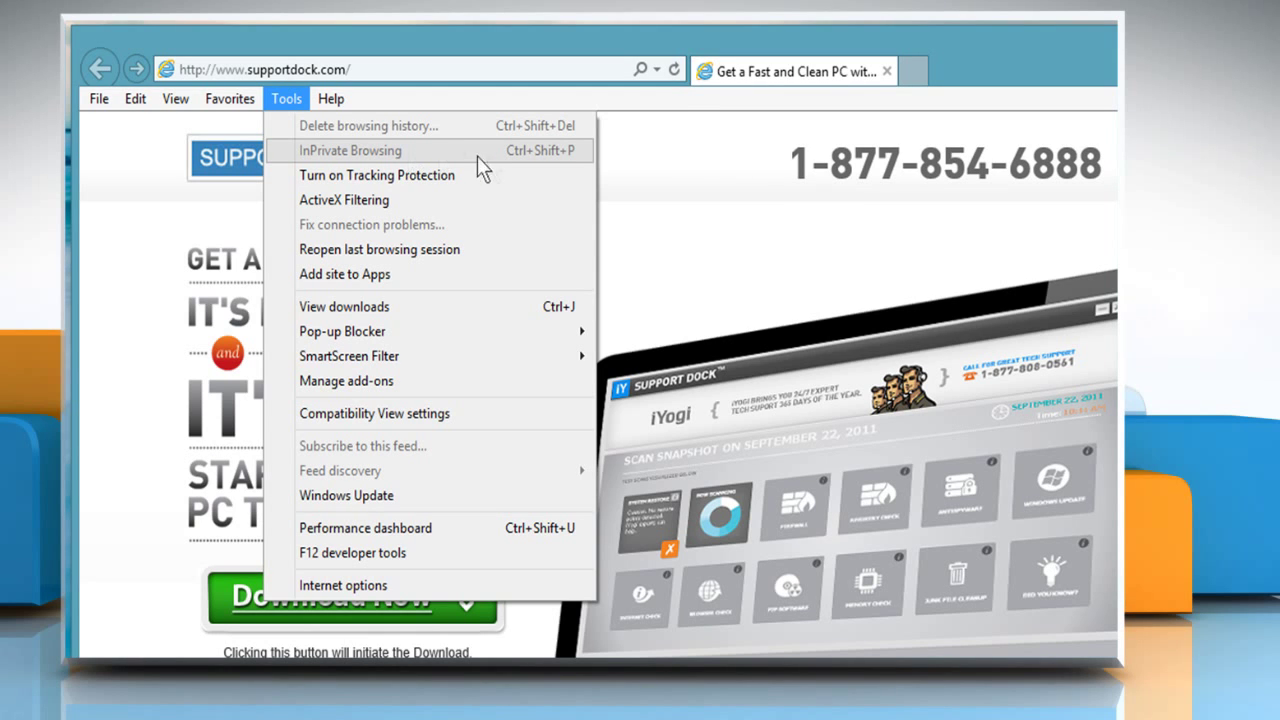
left_click(691, 232)
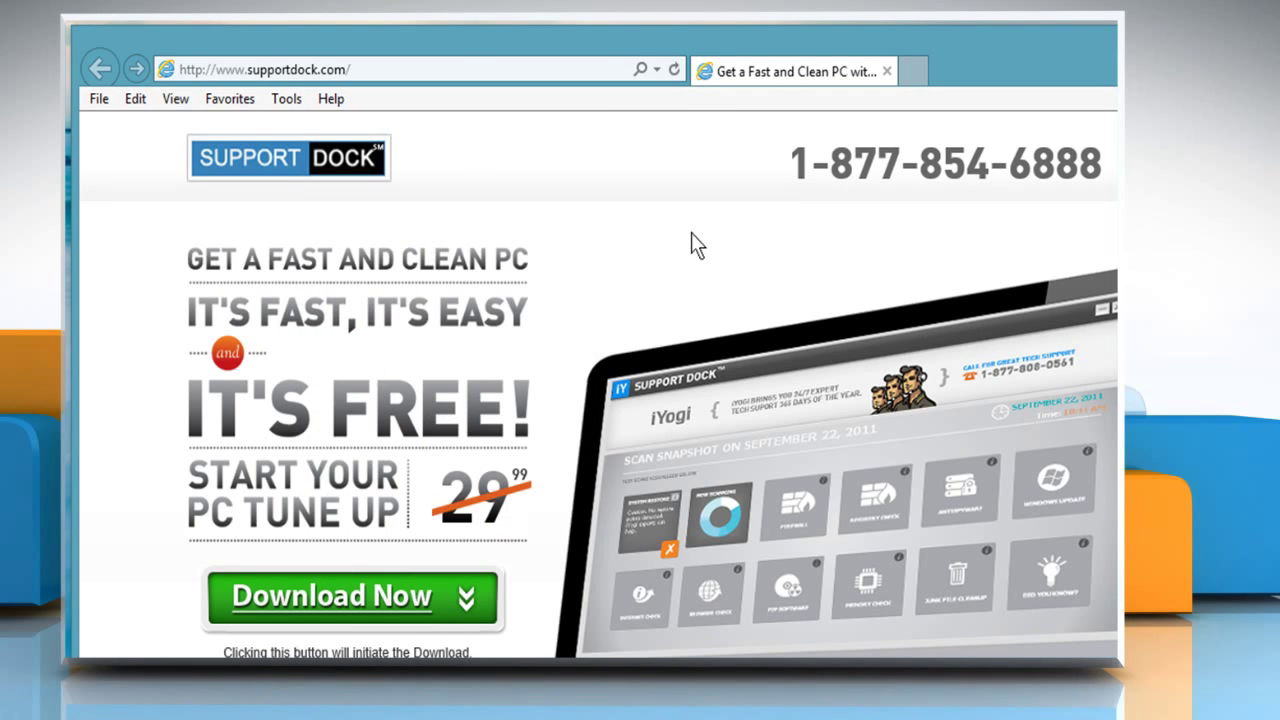